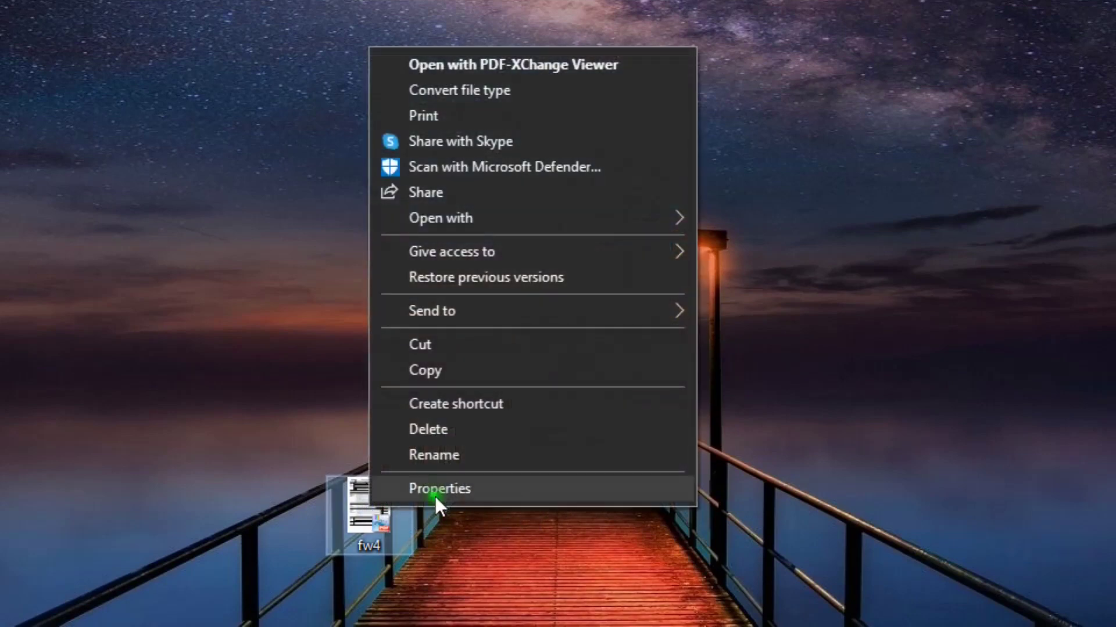
Open fw4.pdf from the desktop with Microsoft Edge through Open with > Choose another app
mouse_move(561, 216)
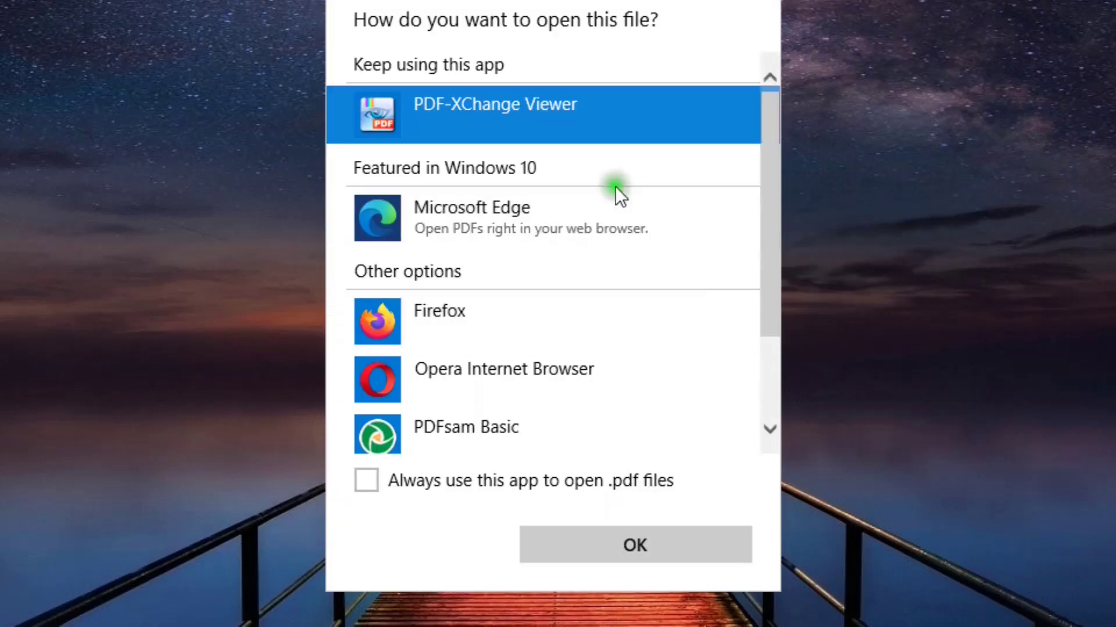
click(490, 219)
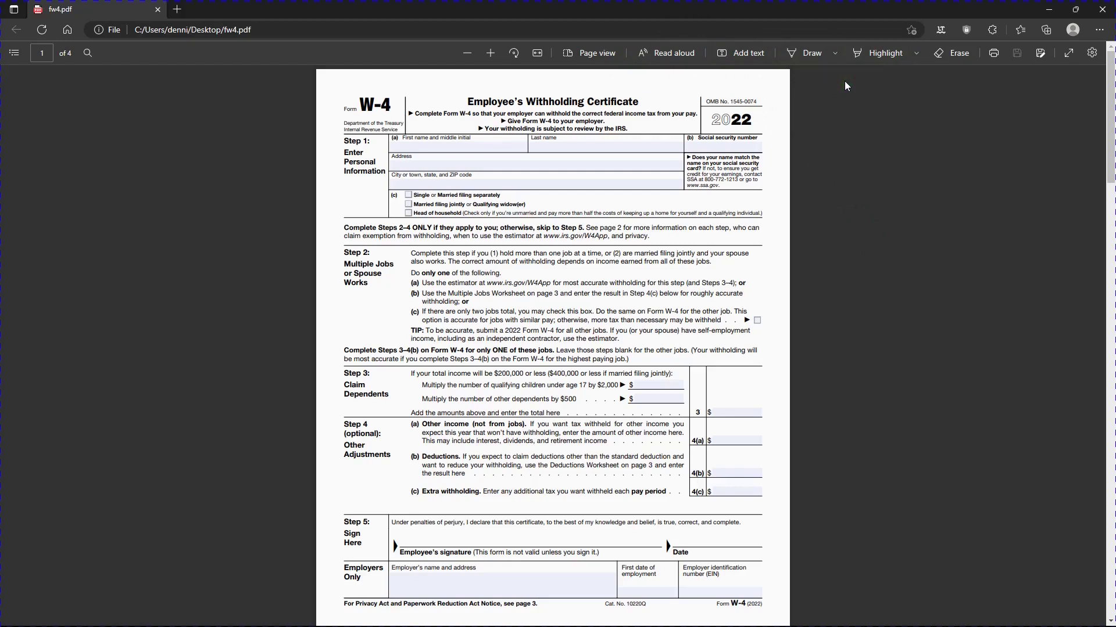
Type the employee's first name into the First name and middle initial field
click(400, 145)
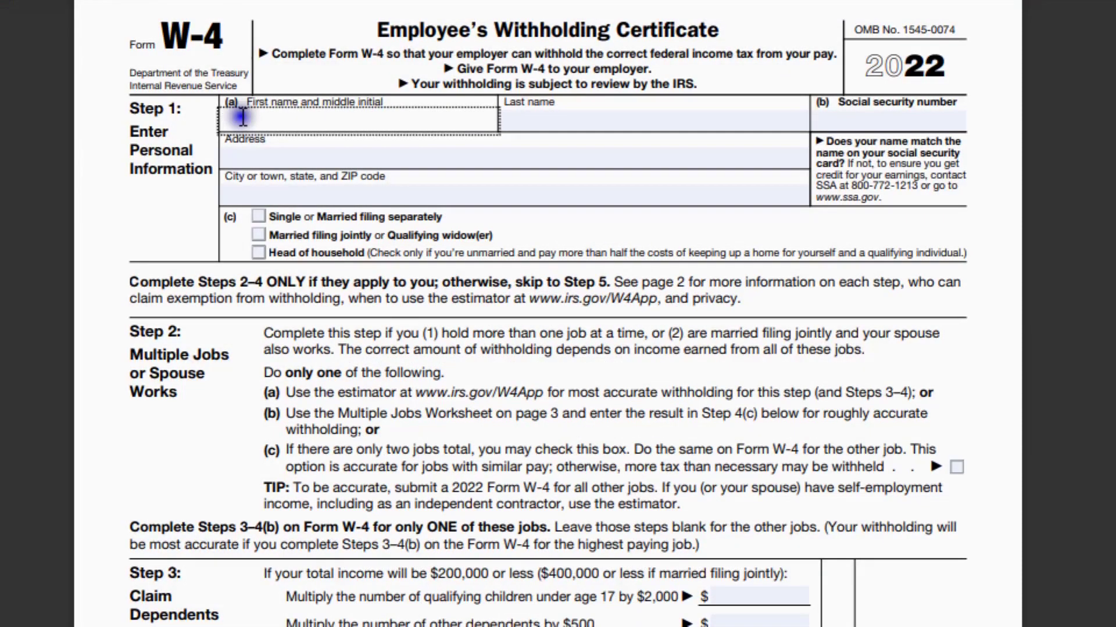
text(D)
text(ec)
text(nis)
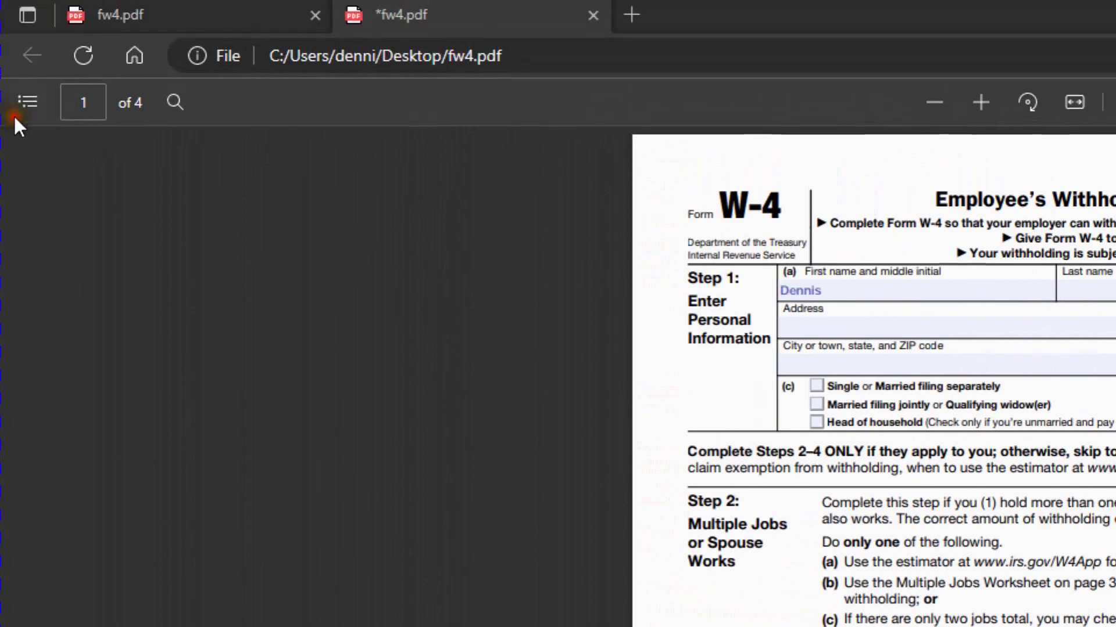
Browse the page thumbnails, viewing pages 2 and 3 before returning to page 1
click(33, 111)
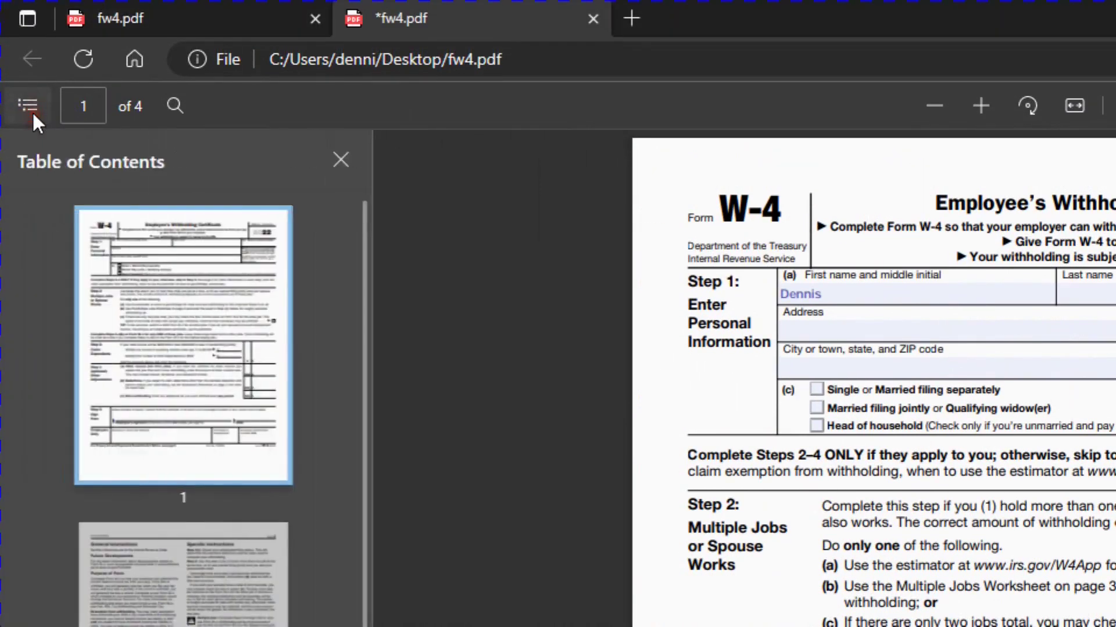
click(158, 319)
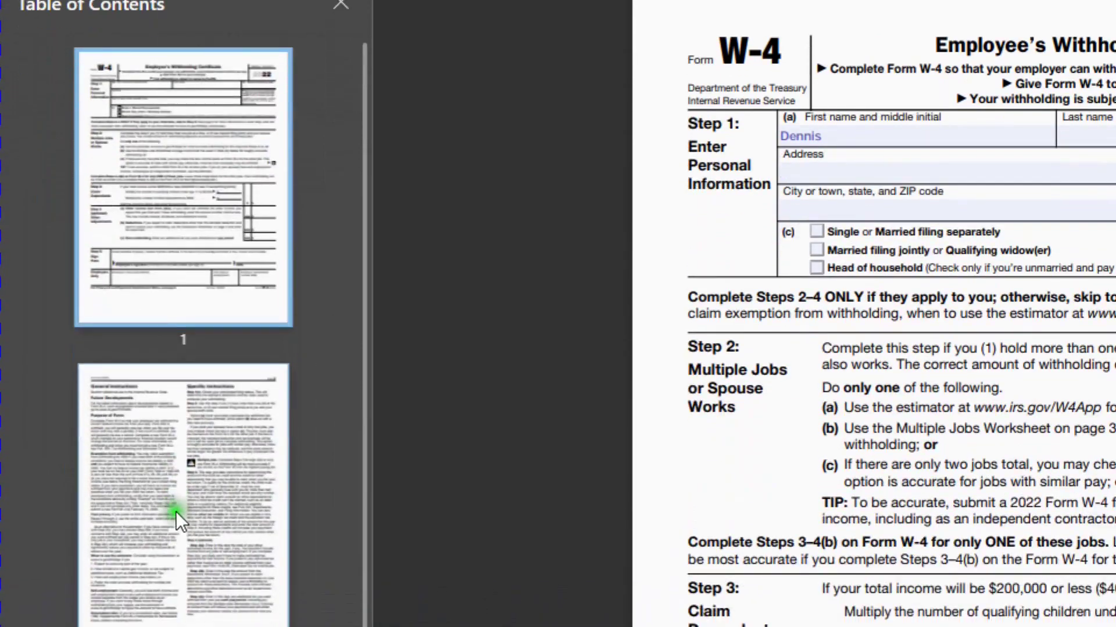
click(175, 511)
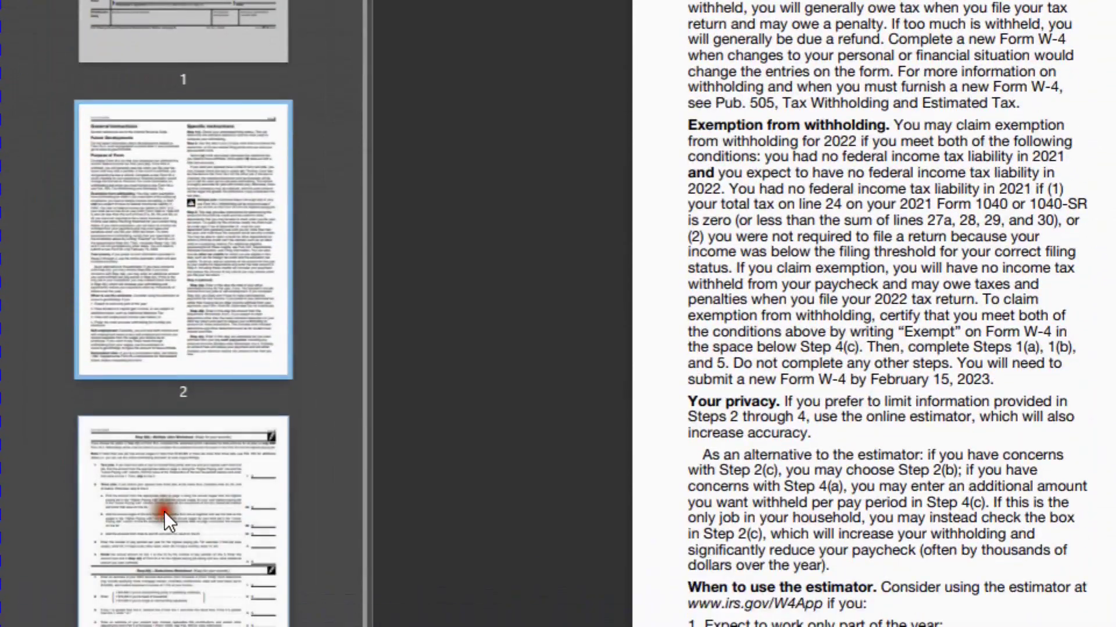
click(174, 426)
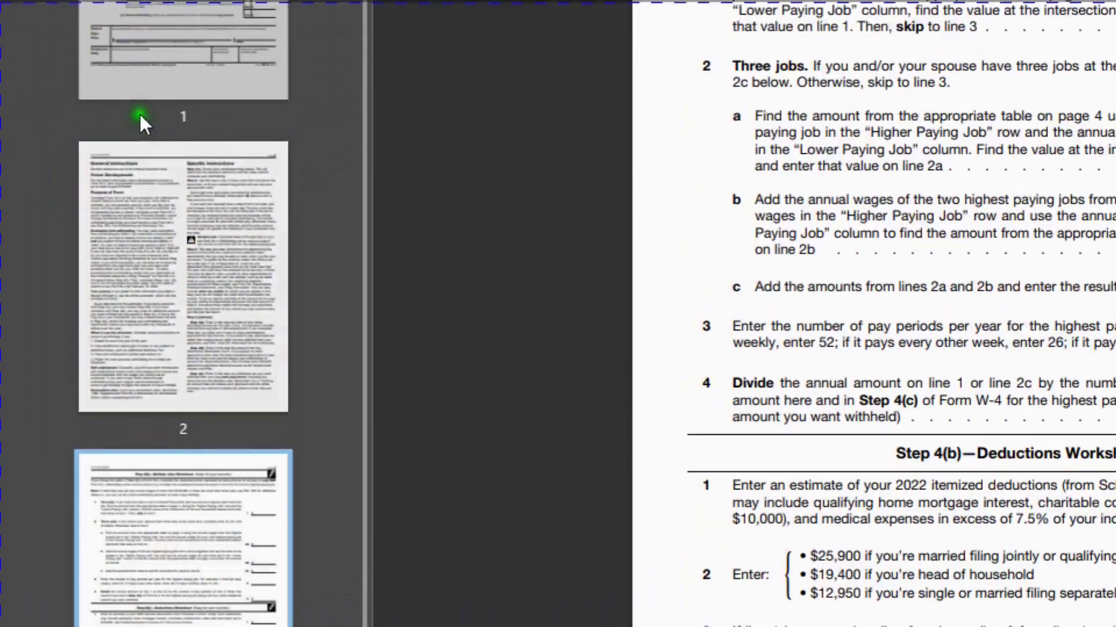
click(141, 113)
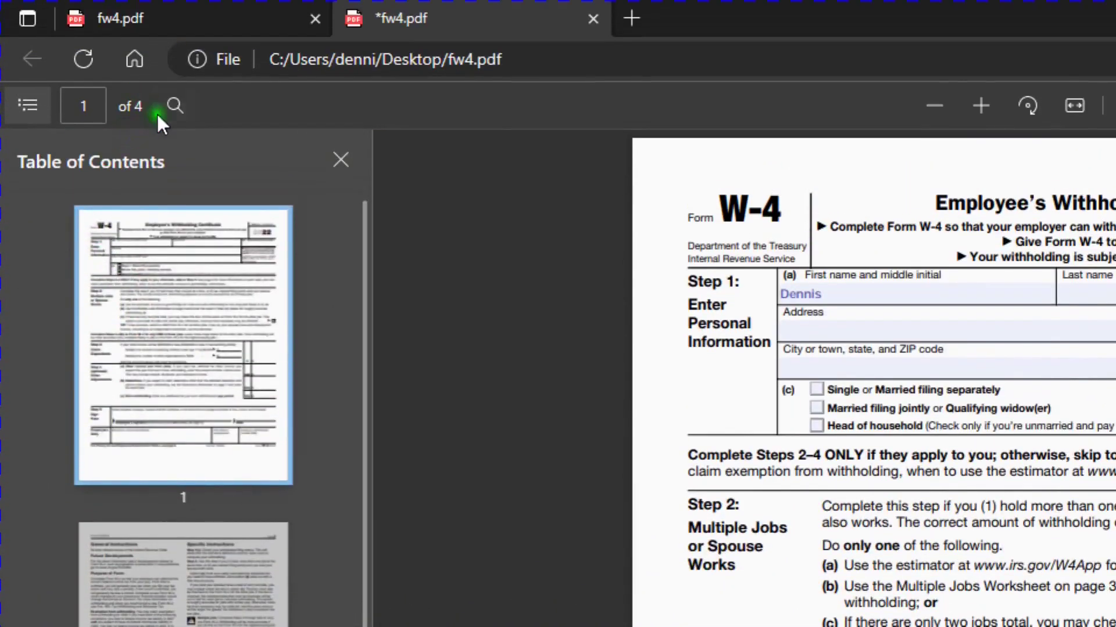
Search the document for 'deductions' and scroll through its 11 matches
click(167, 105)
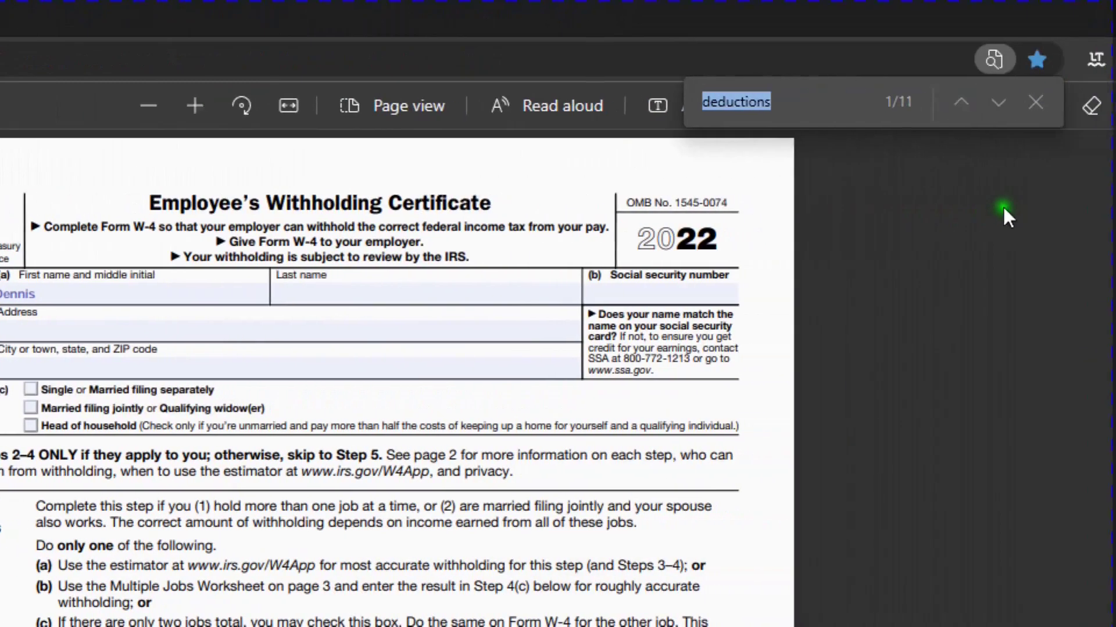
double_click(747, 102)
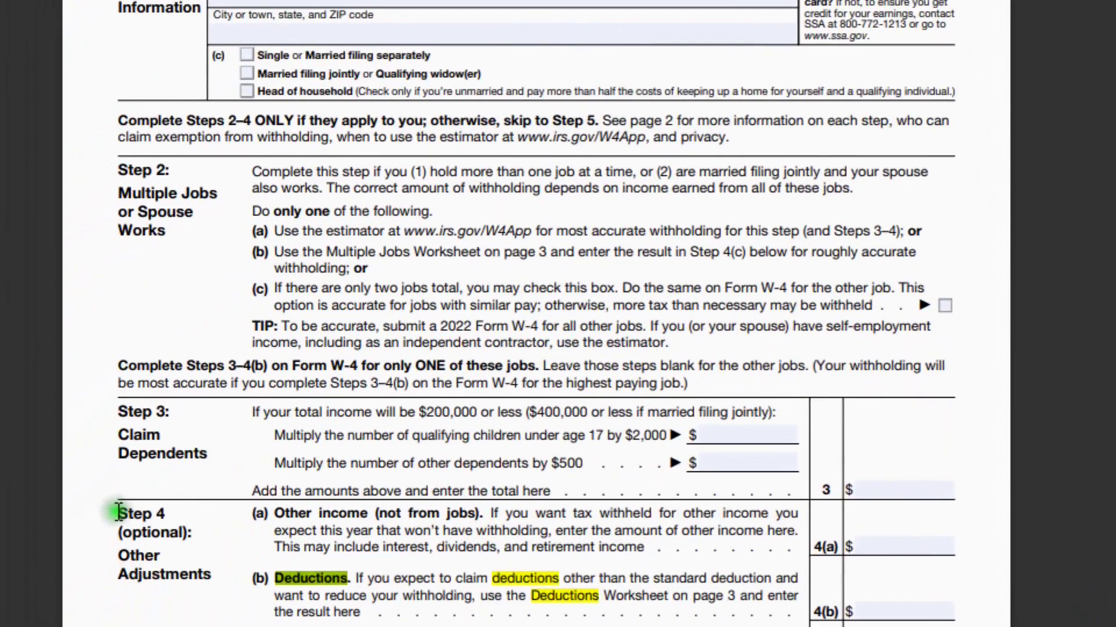
scroll(124, 492, down, 3)
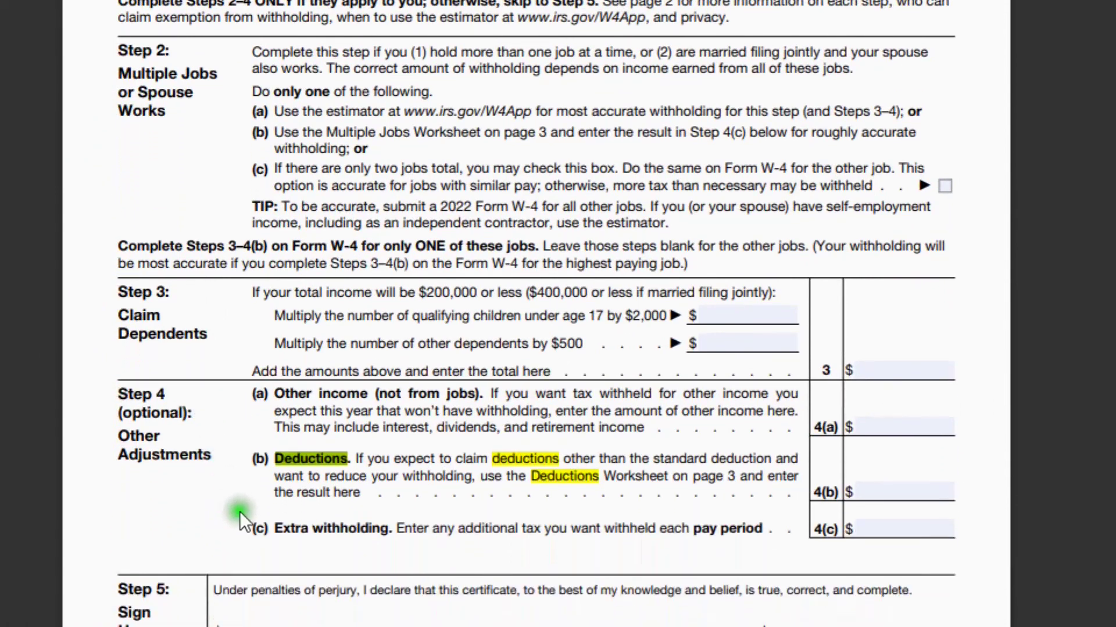
scroll(256, 514, down, 2)
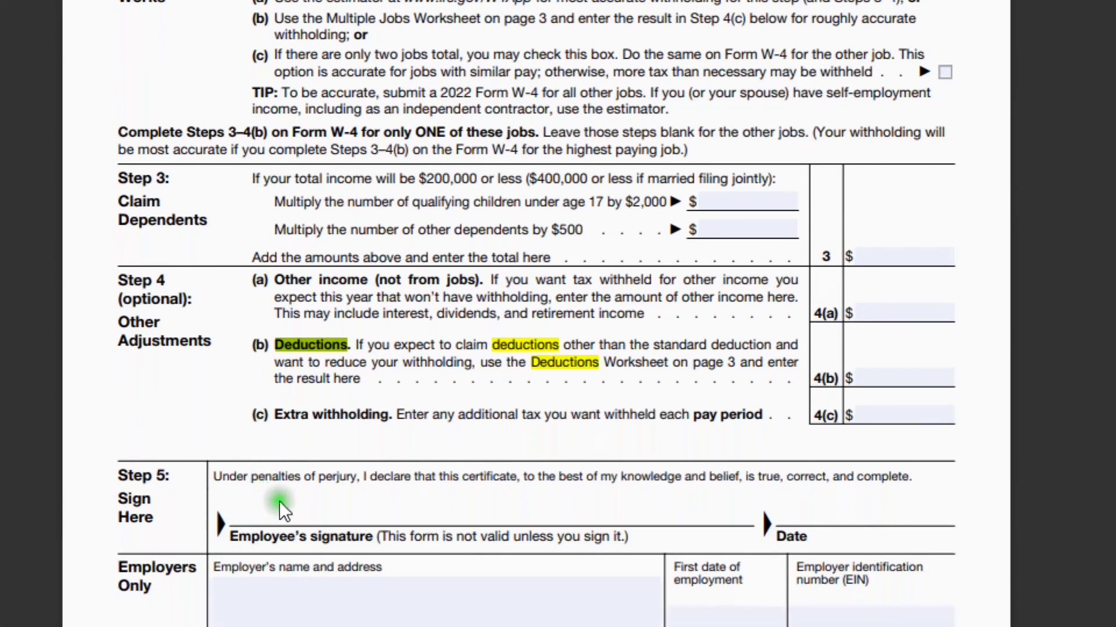
scroll(295, 501, down, 1)
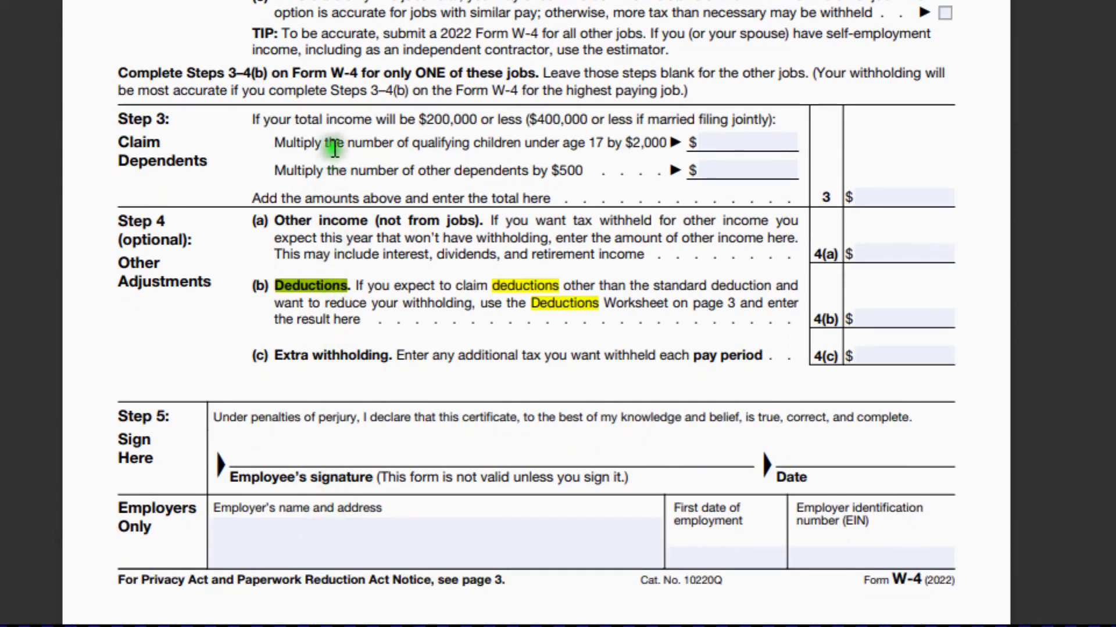
scroll(331, 110, up, 2)
scroll(334, 113, up, 8)
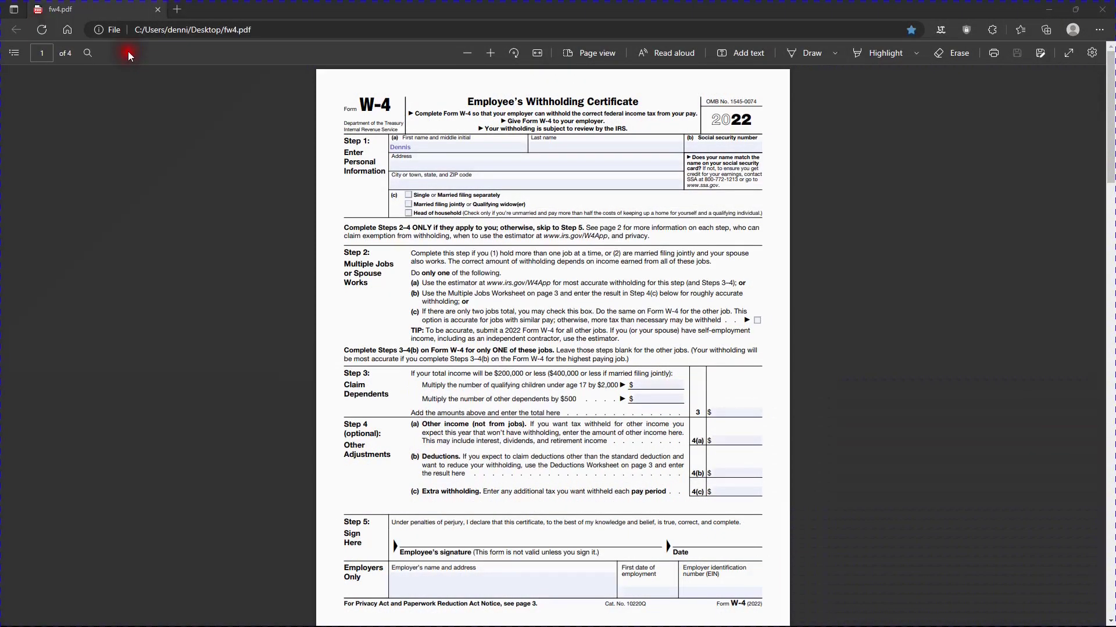
Zoom out and back in, then rotate the page through a full turn back upright
click(466, 53)
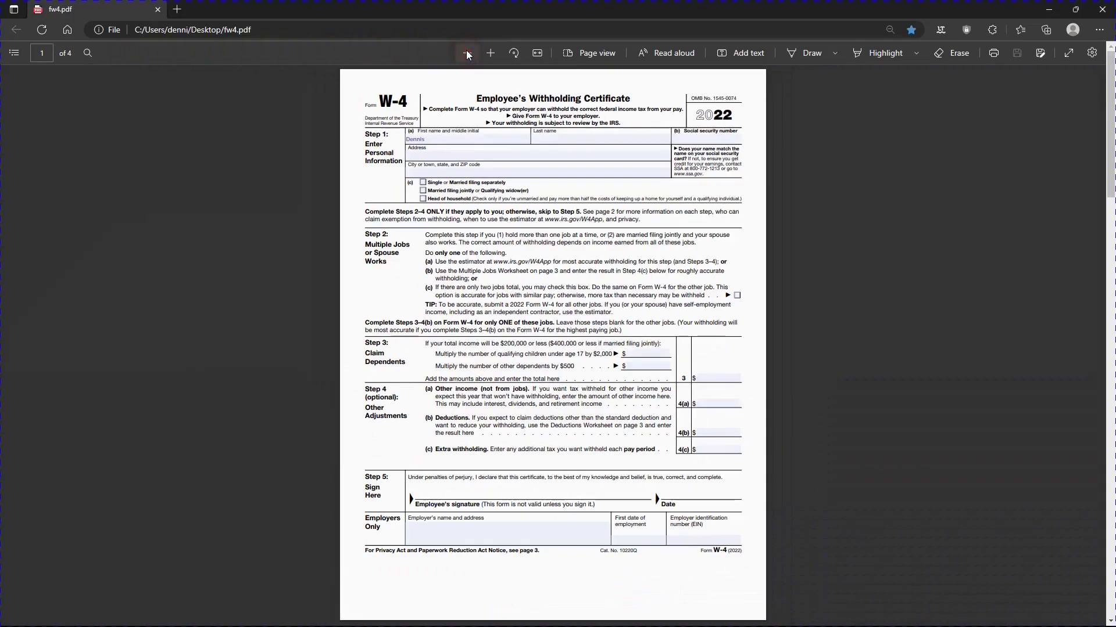
click(490, 53)
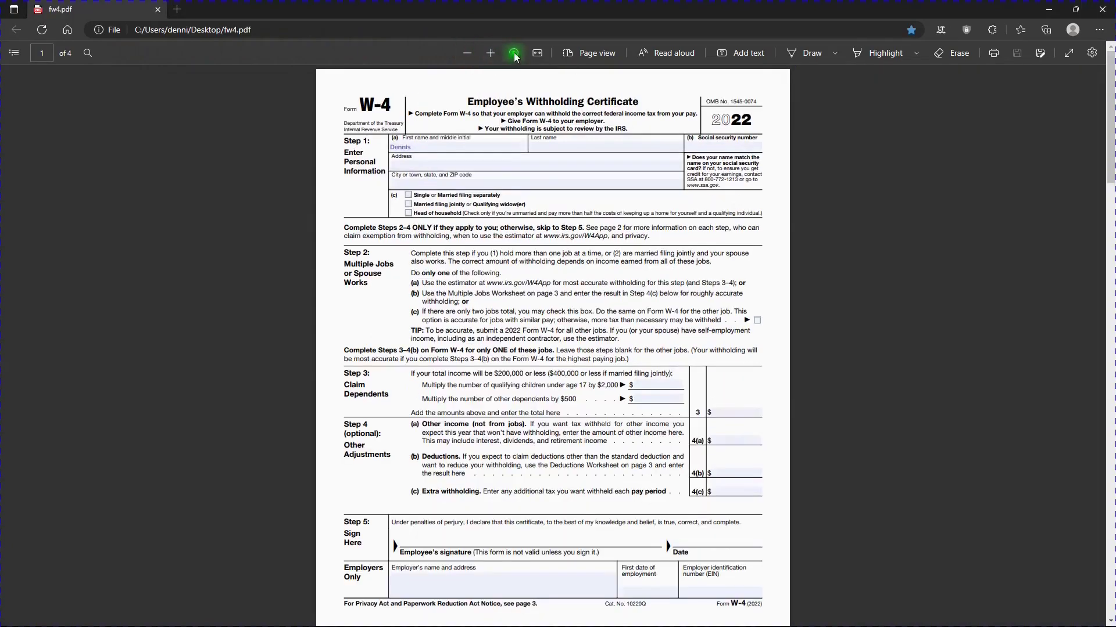
click(514, 53)
click(514, 55)
click(514, 55)
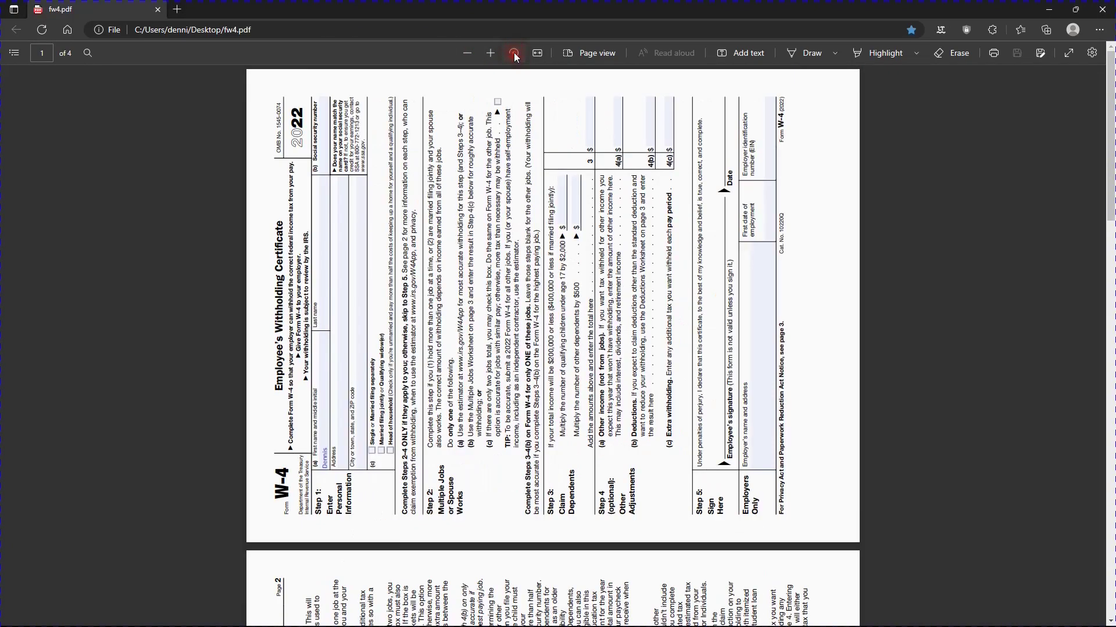
click(515, 55)
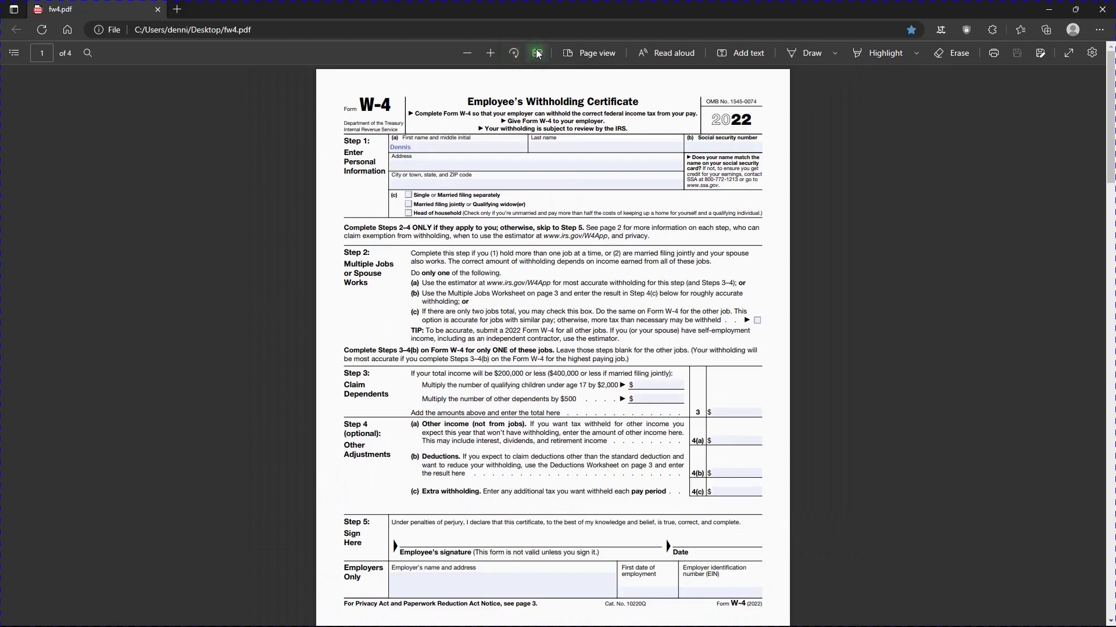
Toggle fit to width, then switch Page view to Two page and back to single
click(536, 54)
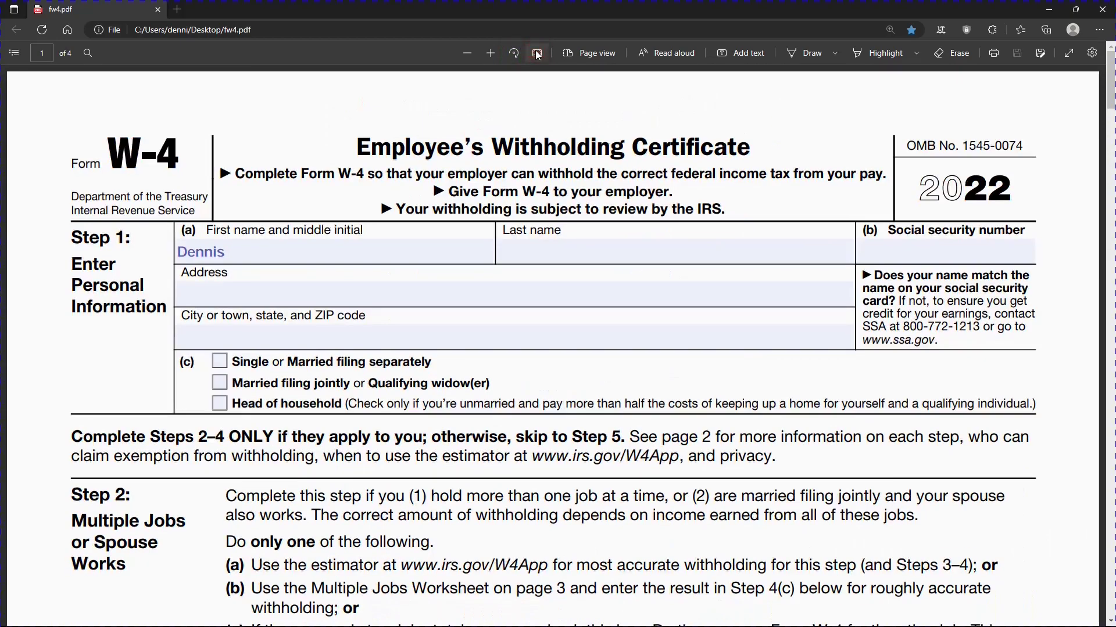
click(537, 54)
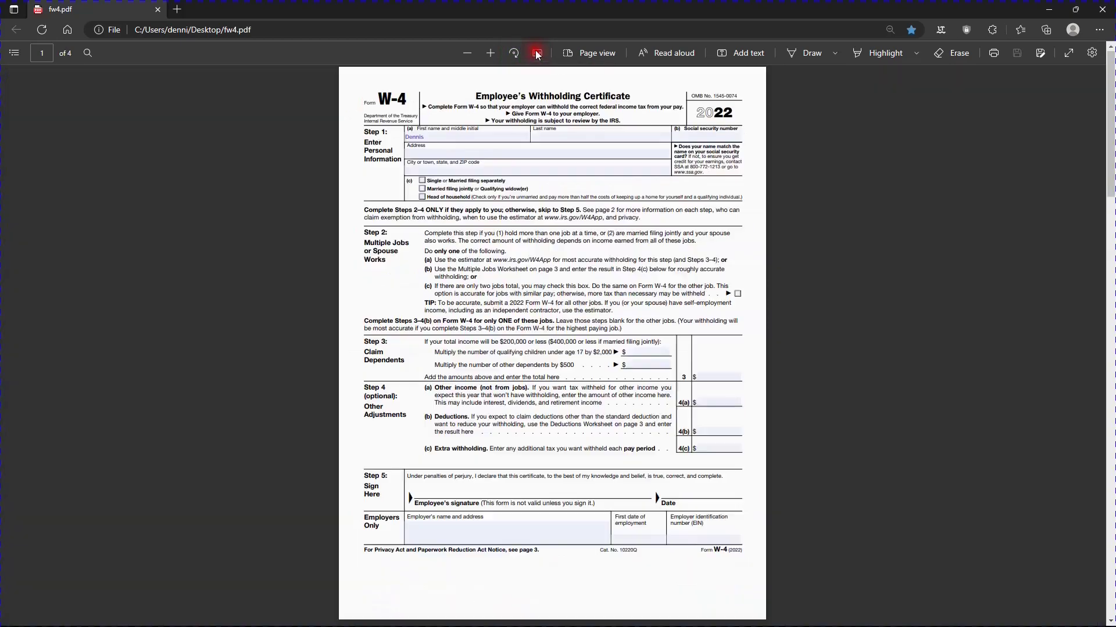
click(590, 55)
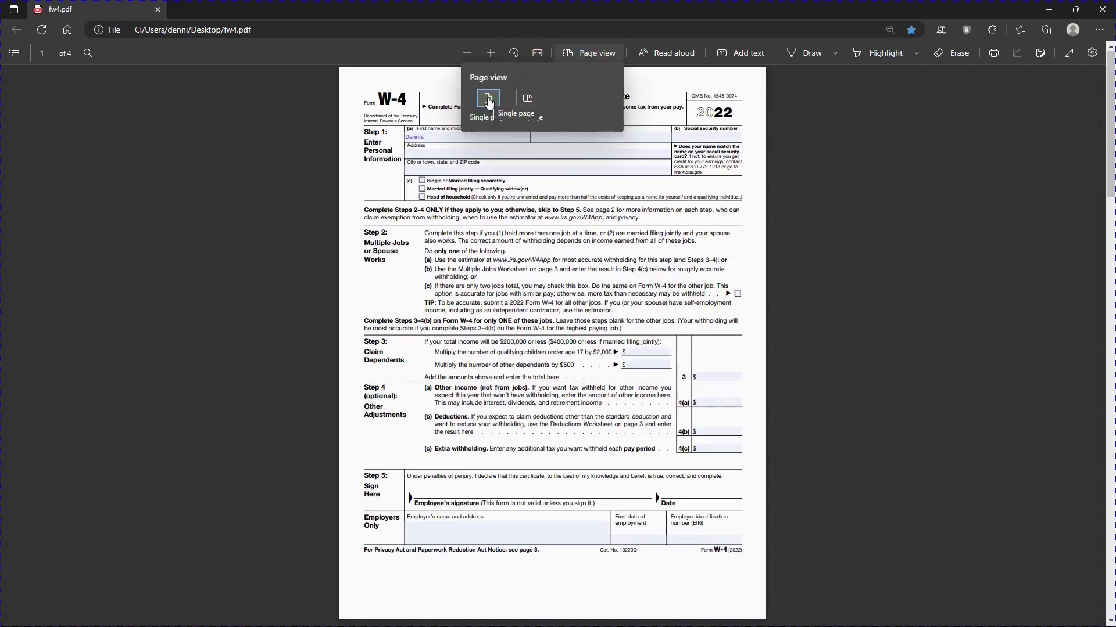
click(527, 99)
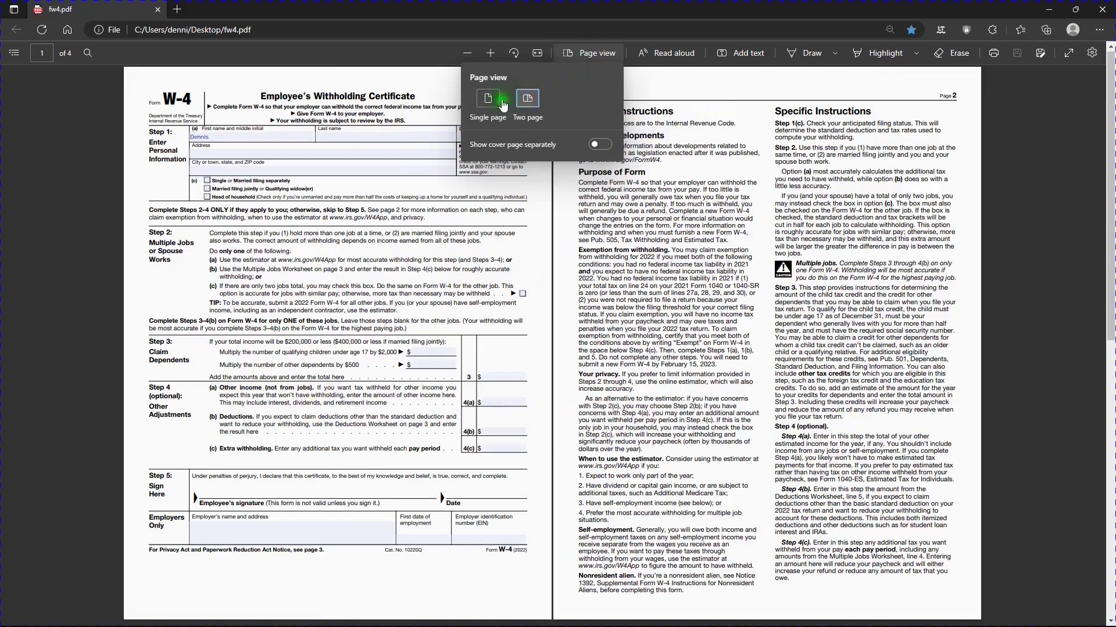
click(502, 101)
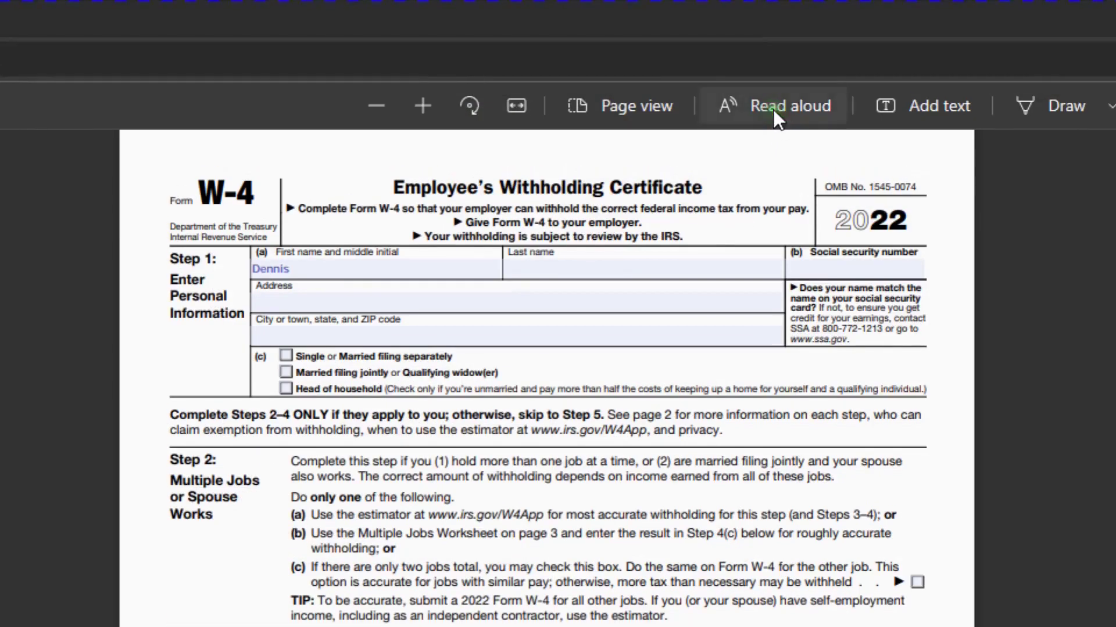
Start Read aloud, pause it, and scroll through the Choose a voice list in Voice options
click(773, 109)
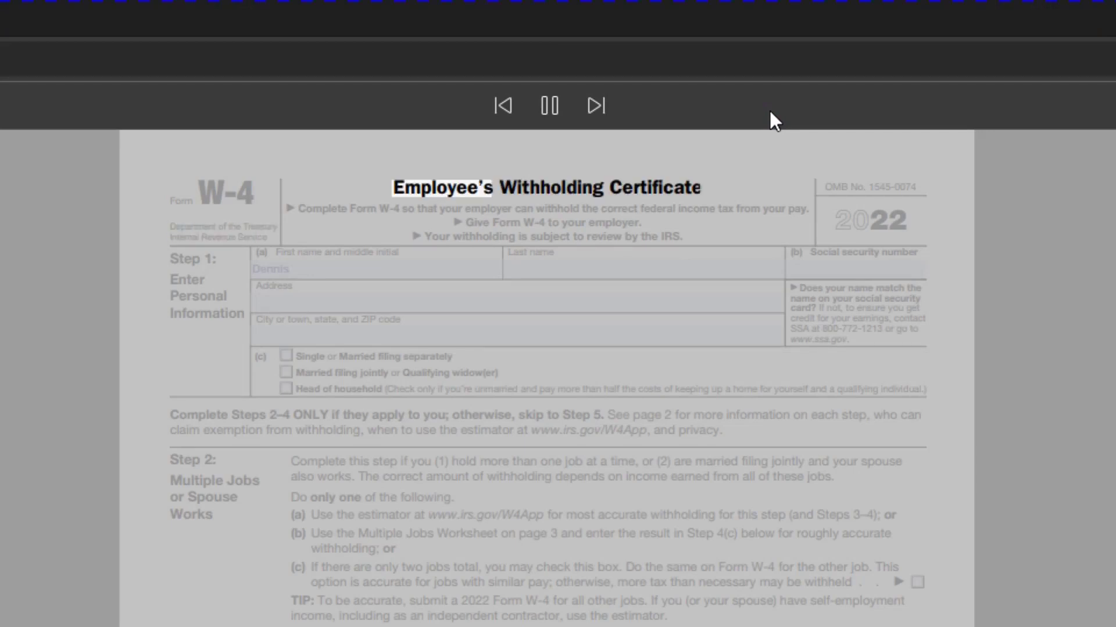
click(543, 100)
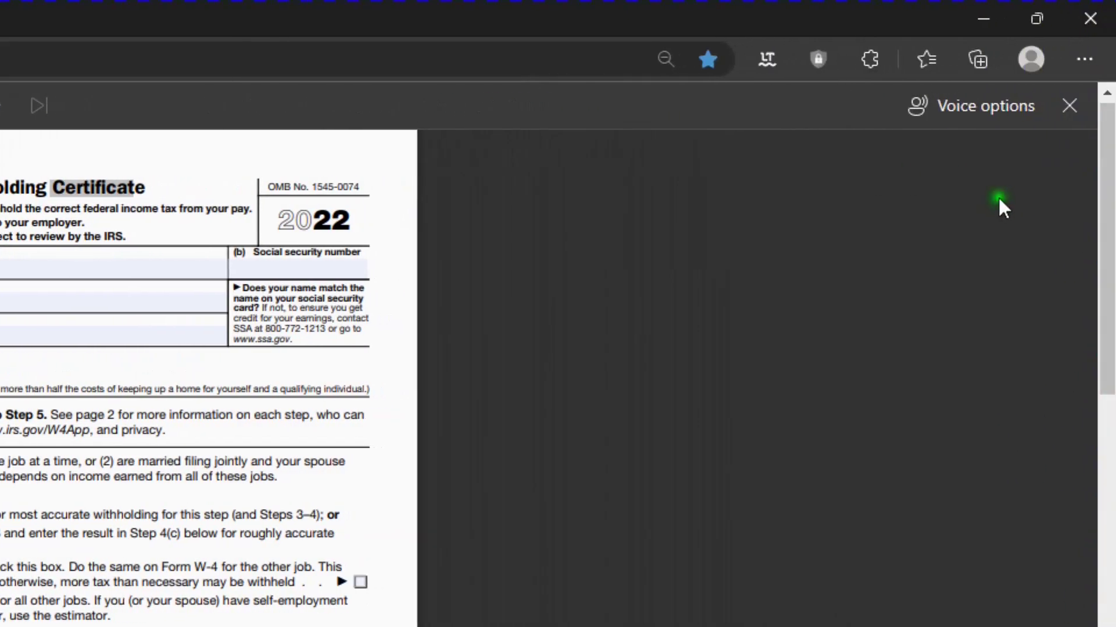
click(959, 110)
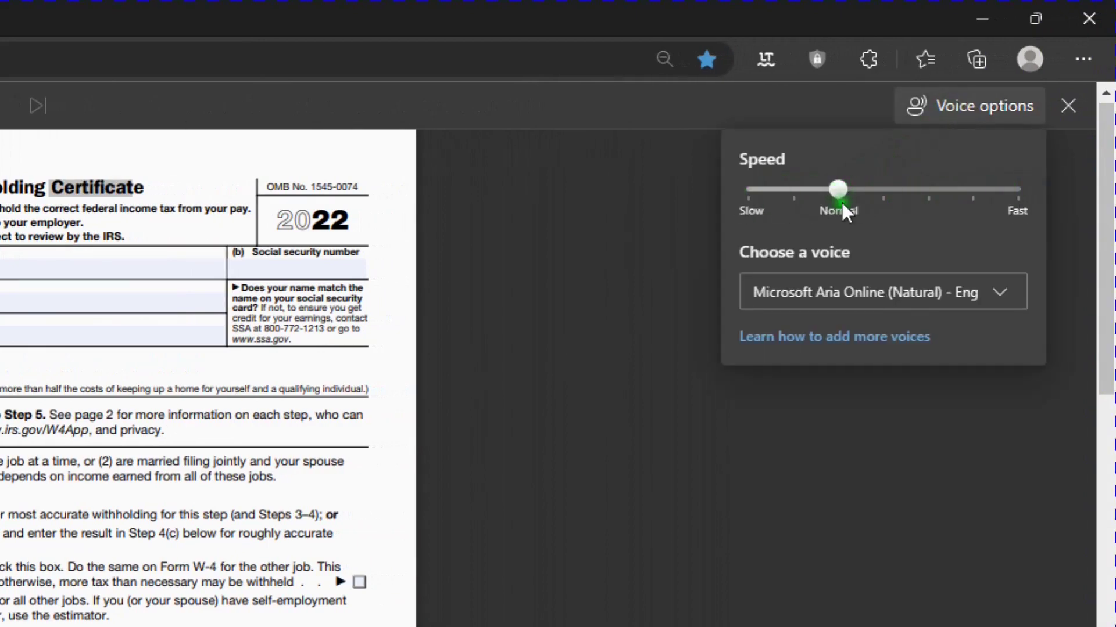
click(1000, 293)
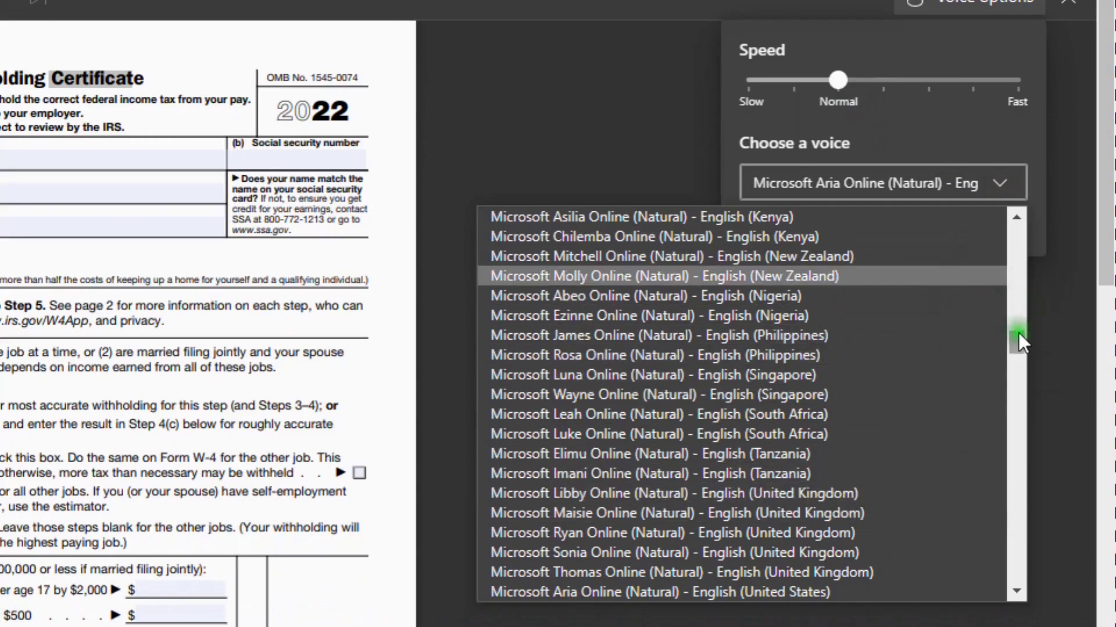
drag(1017, 340, 1012, 587)
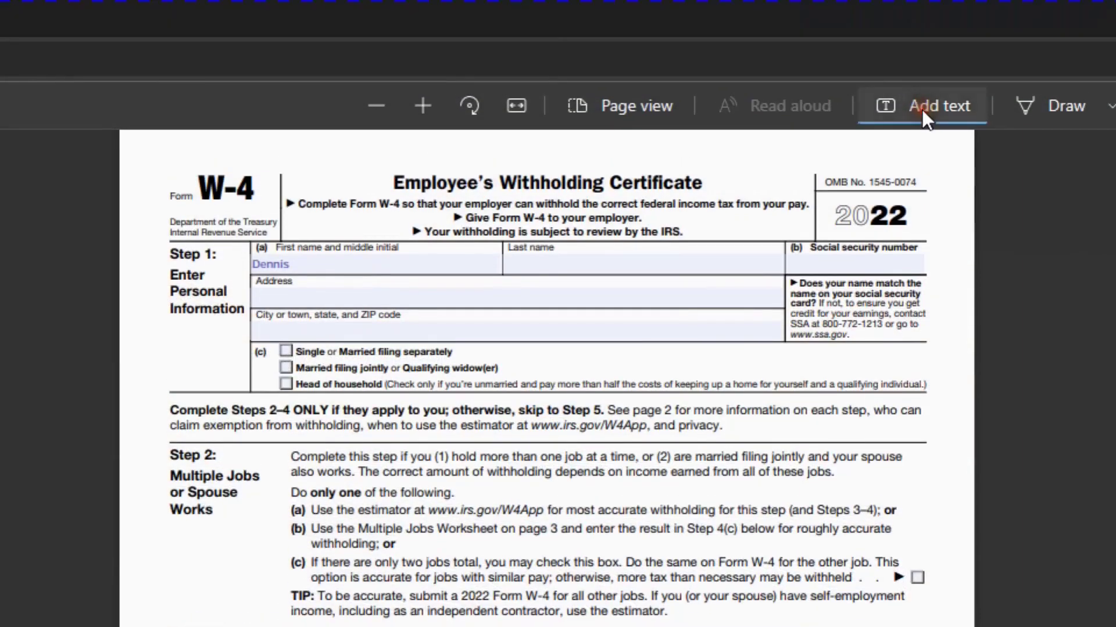
click(365, 304)
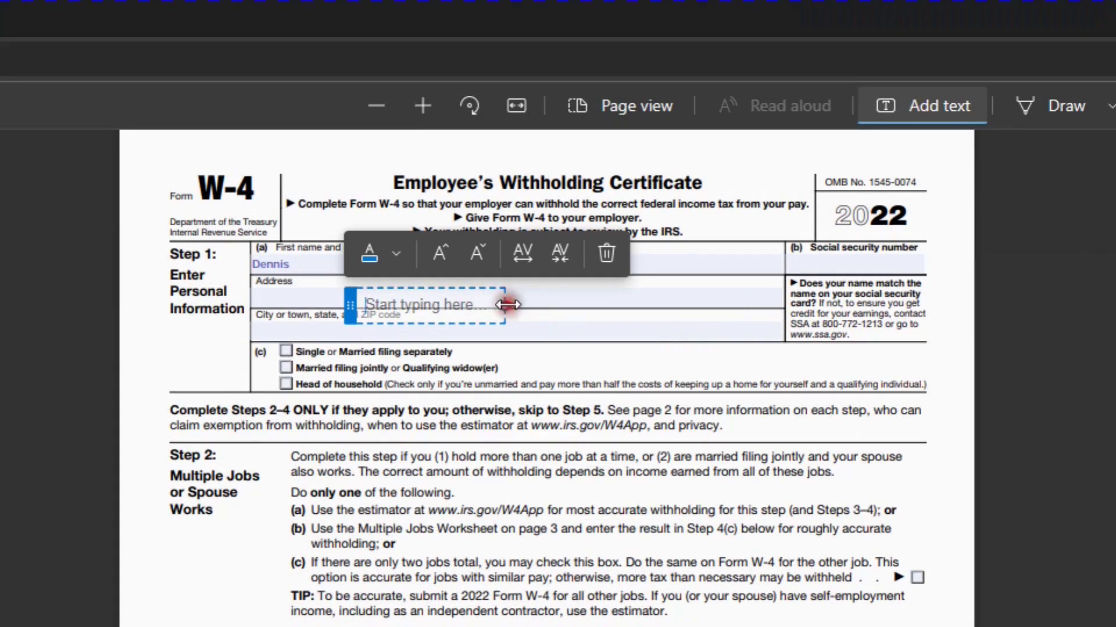
drag(508, 305, 599, 308)
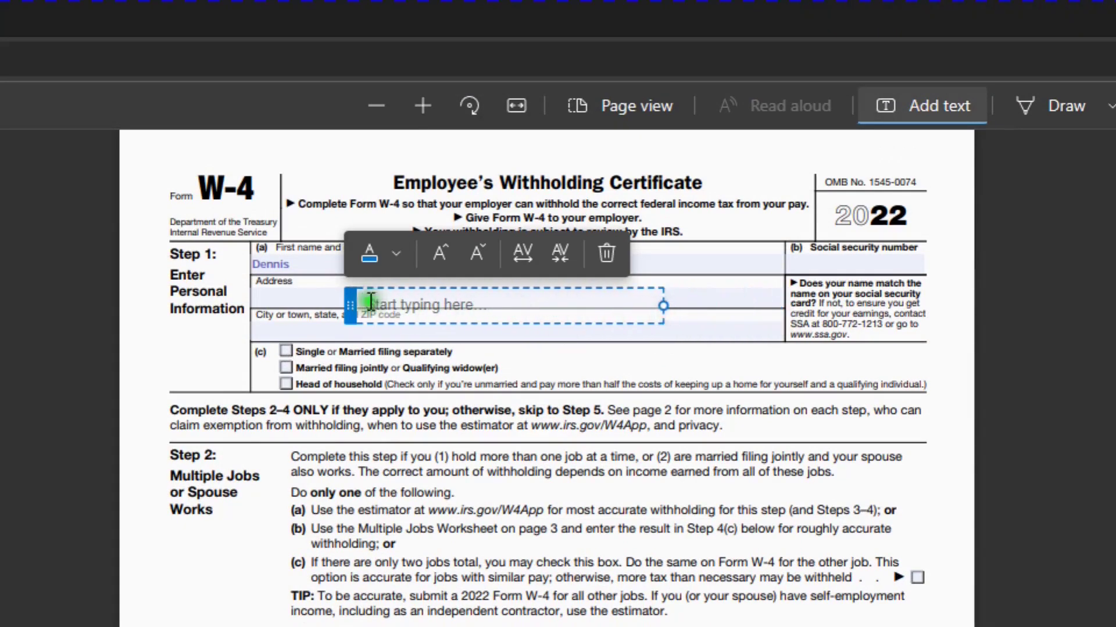
drag(351, 297, 339, 251)
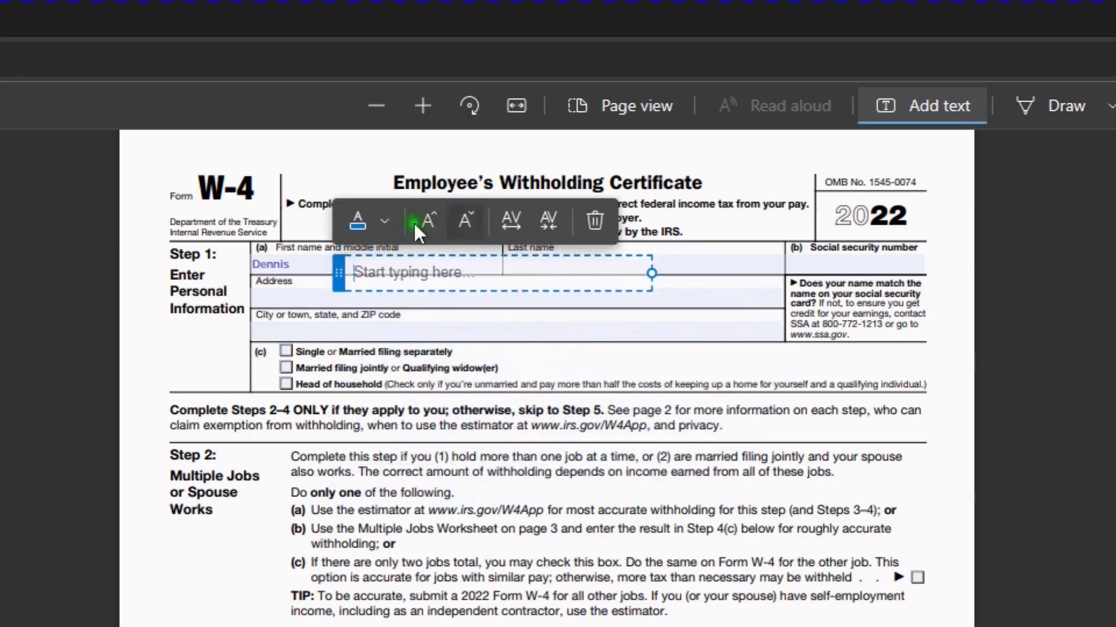
click(383, 220)
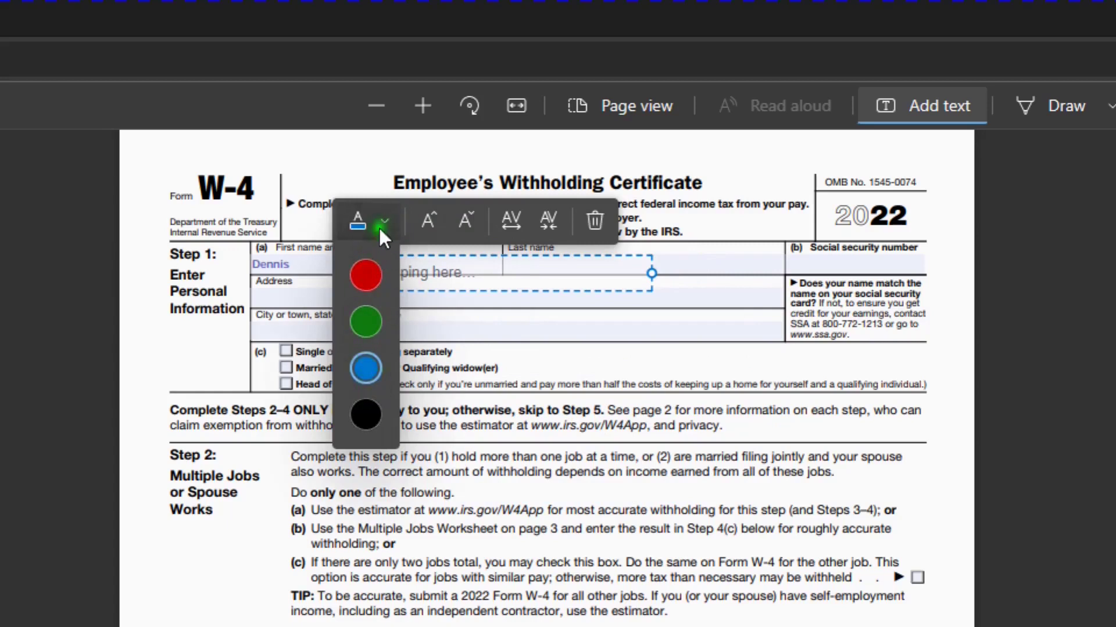
click(440, 272)
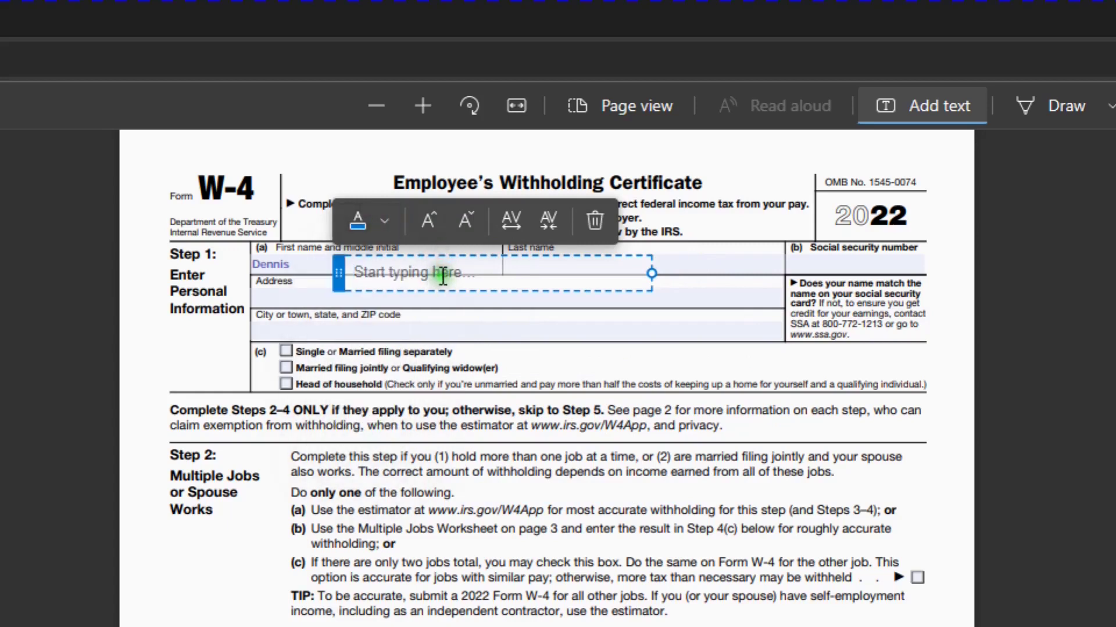
text(jkl;jkljkl;jkljkl)
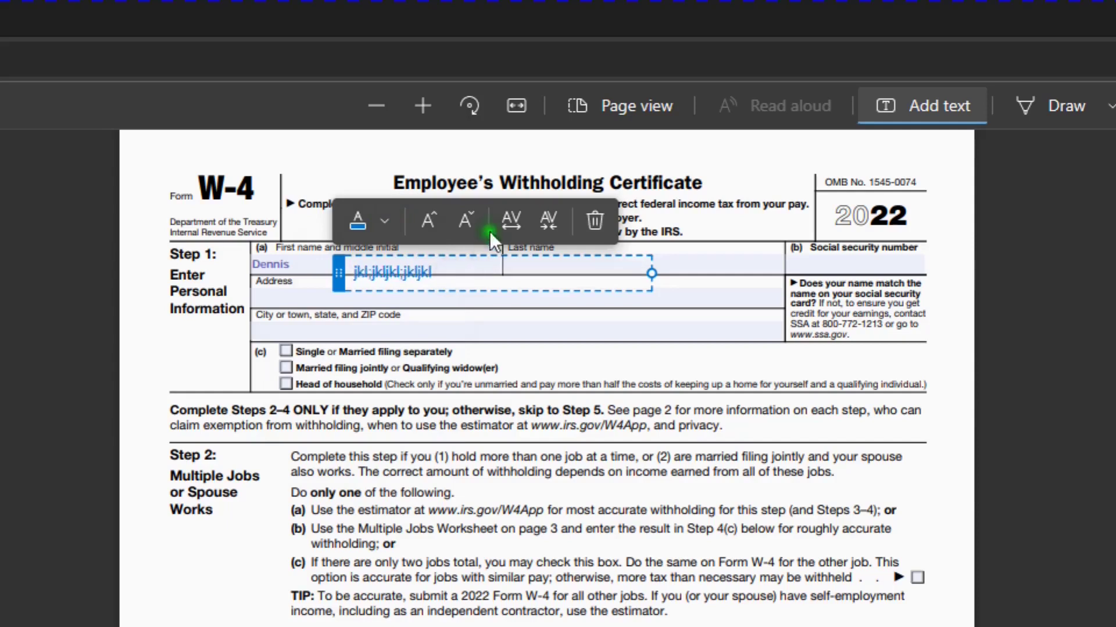
click(423, 215)
click(423, 215)
click(423, 215)
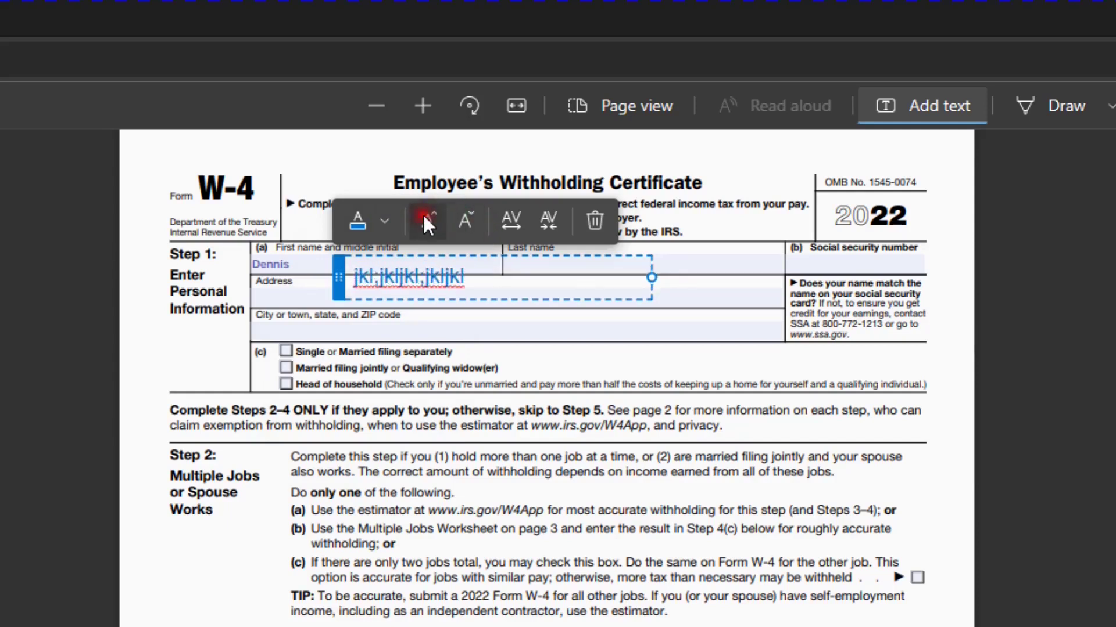
click(423, 215)
click(423, 215)
click(467, 221)
click(467, 221)
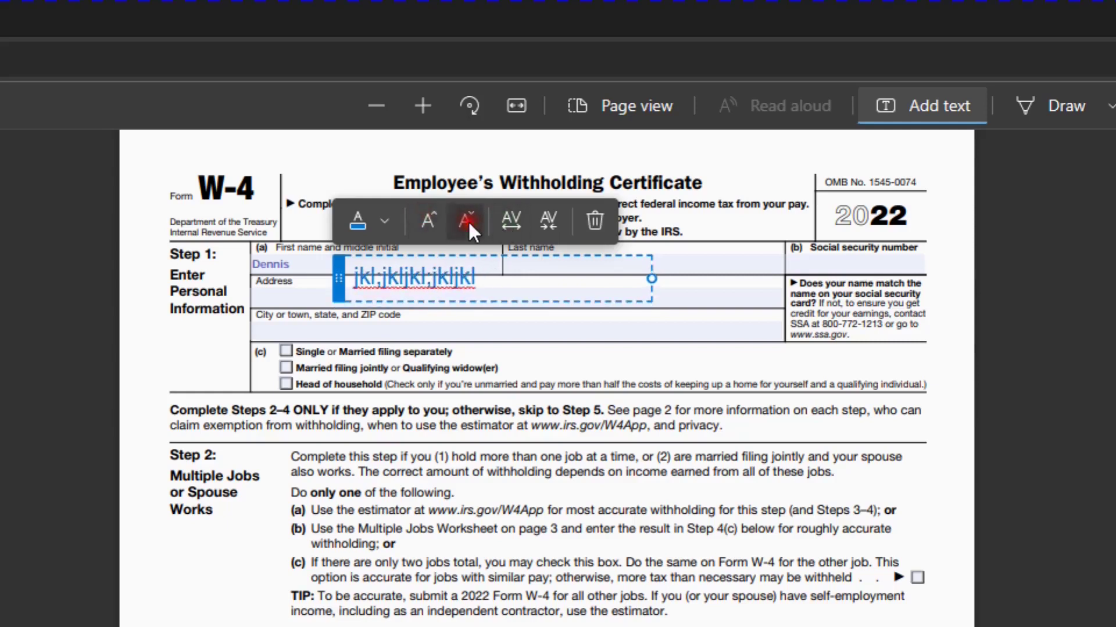
click(467, 221)
click(467, 220)
click(511, 218)
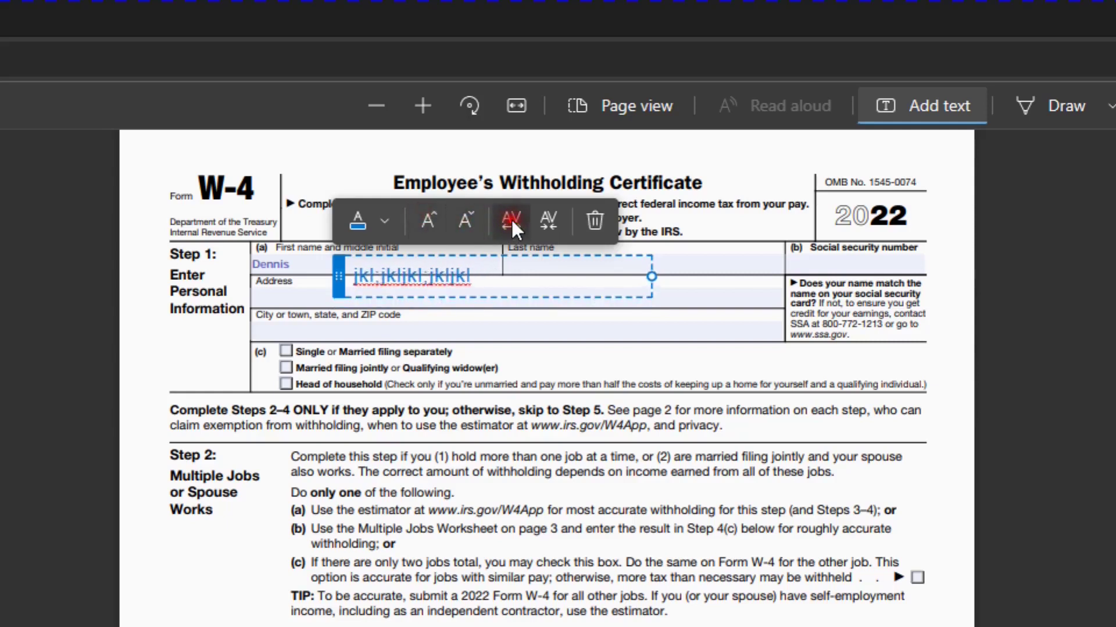
click(511, 218)
click(511, 218)
click(510, 217)
click(551, 215)
click(551, 215)
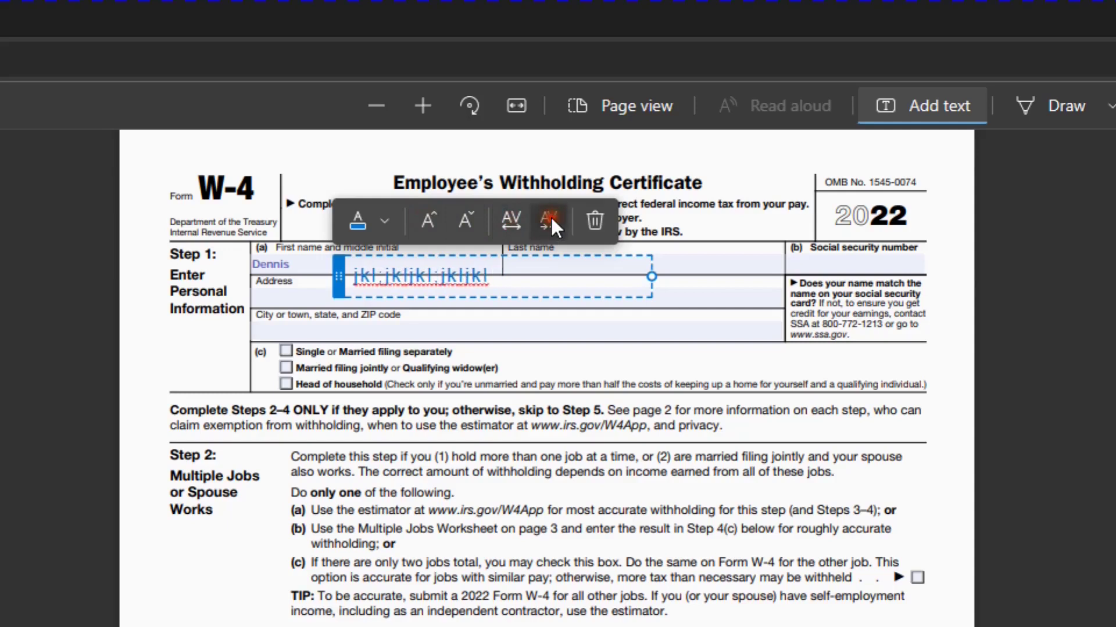
click(549, 215)
click(549, 215)
click(550, 215)
click(597, 217)
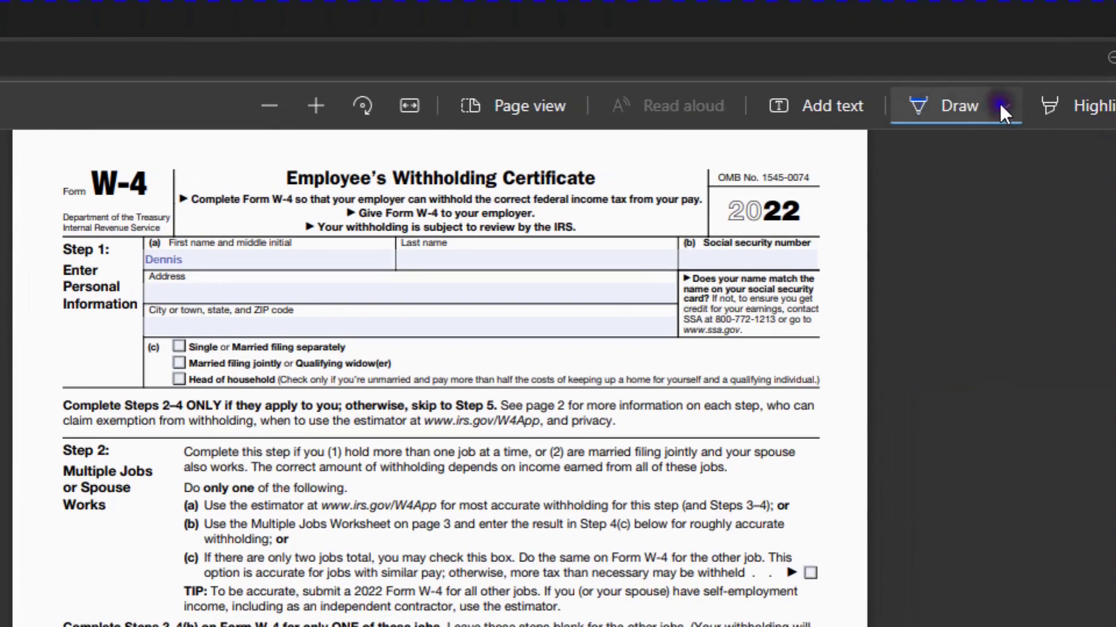
With red ink, underline the Step 2(a) estimator line and mark the word 'Complete'
click(1044, 107)
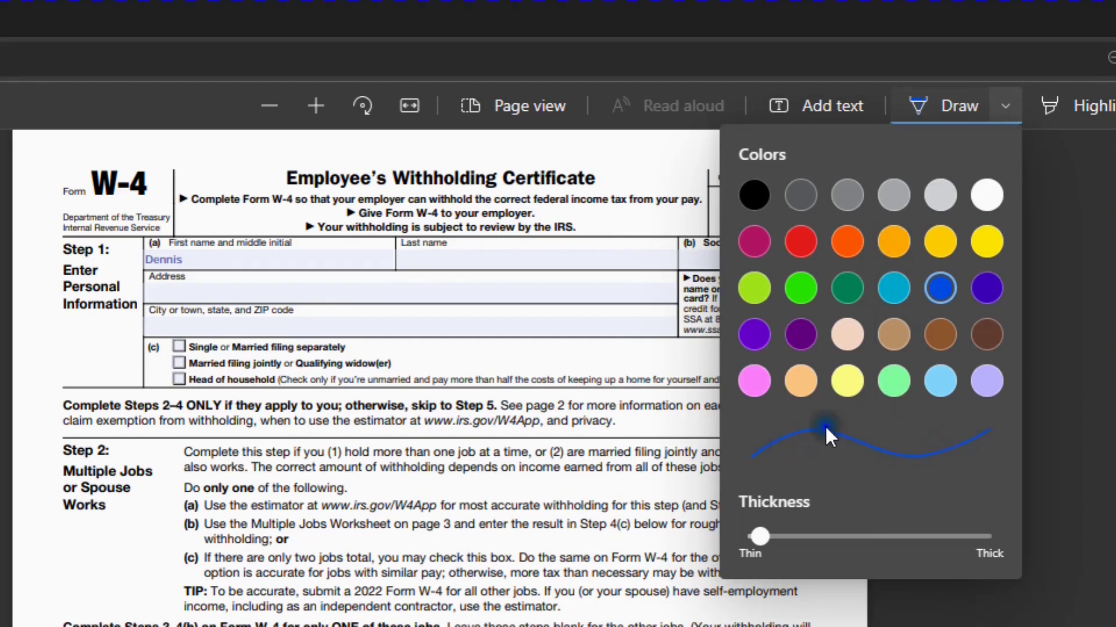
click(801, 241)
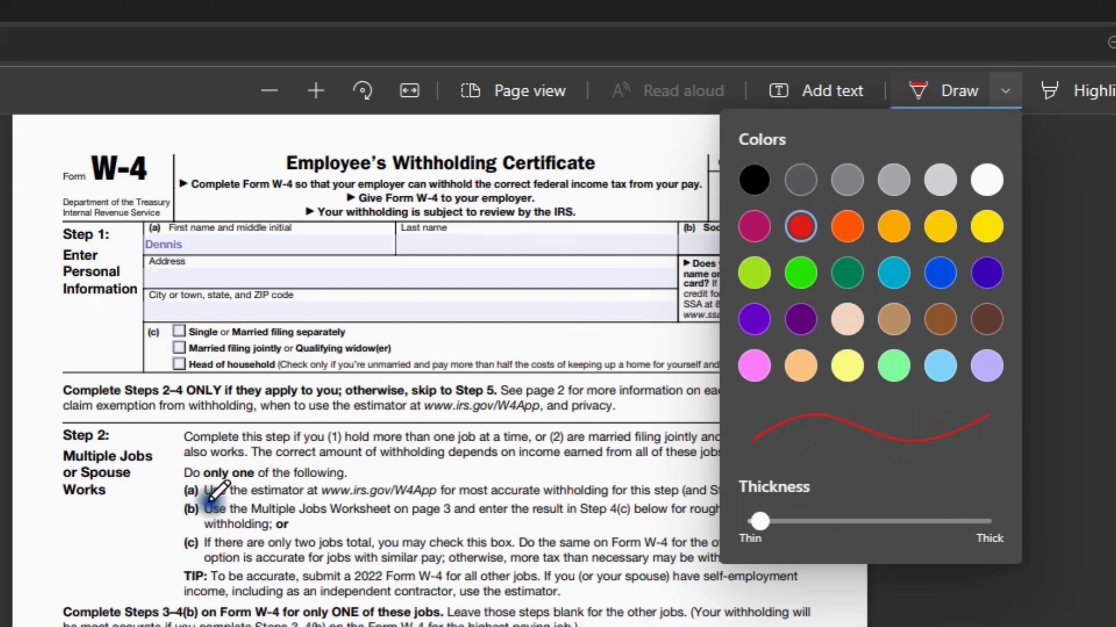
click(207, 499)
drag(207, 499, 439, 498)
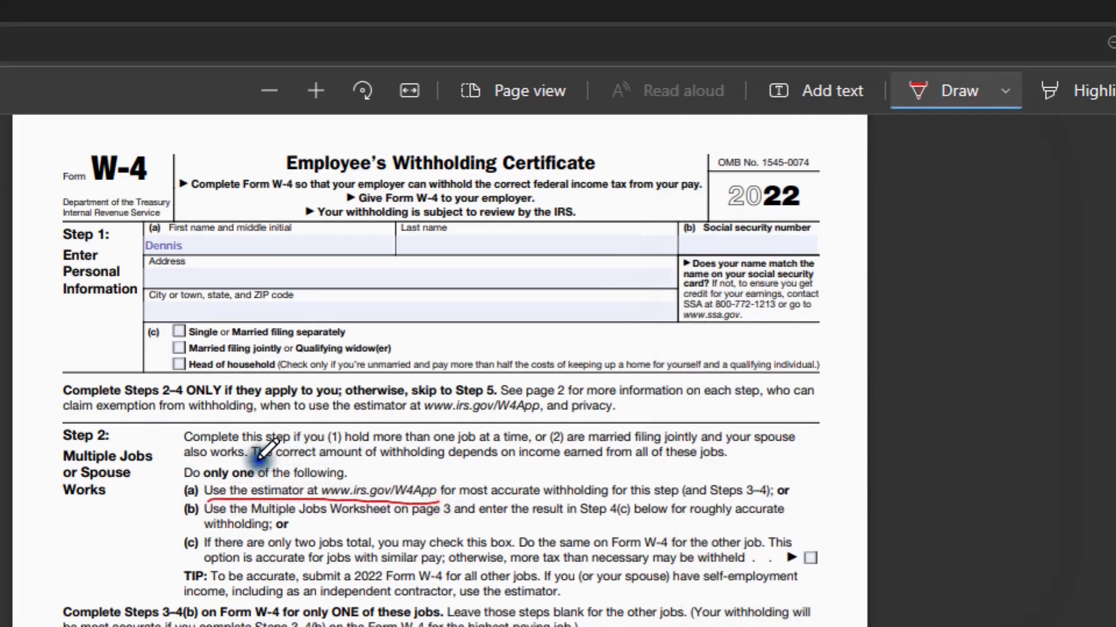
drag(187, 431, 237, 445)
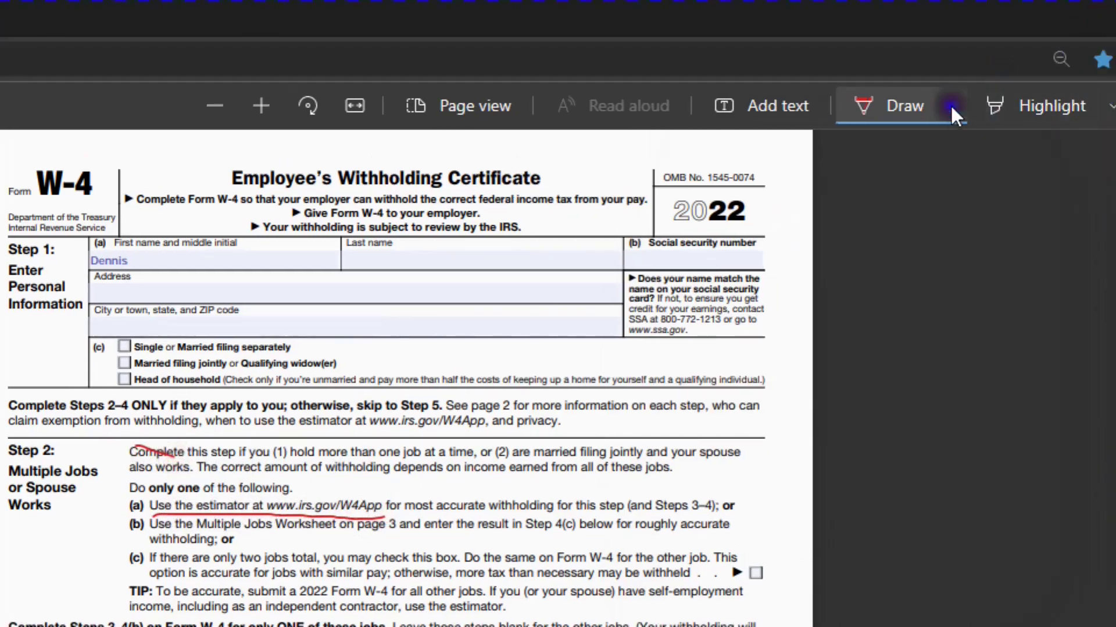
click(1005, 91)
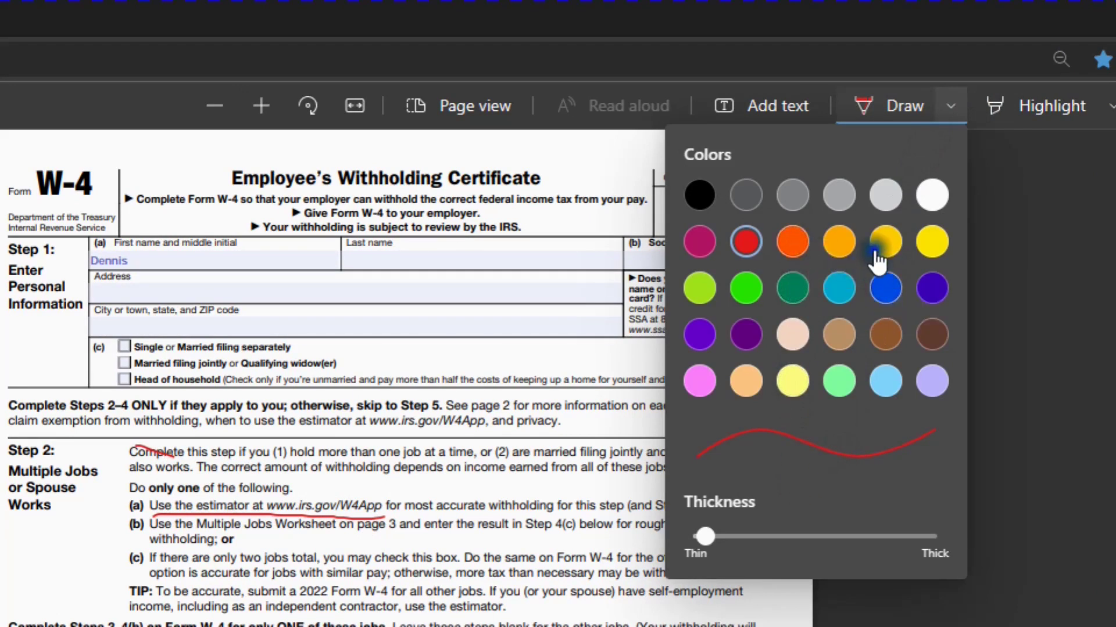
Underline 'The correct amount of withholding' in yellow and cover item (c)'s opening with thick blue ink
click(937, 246)
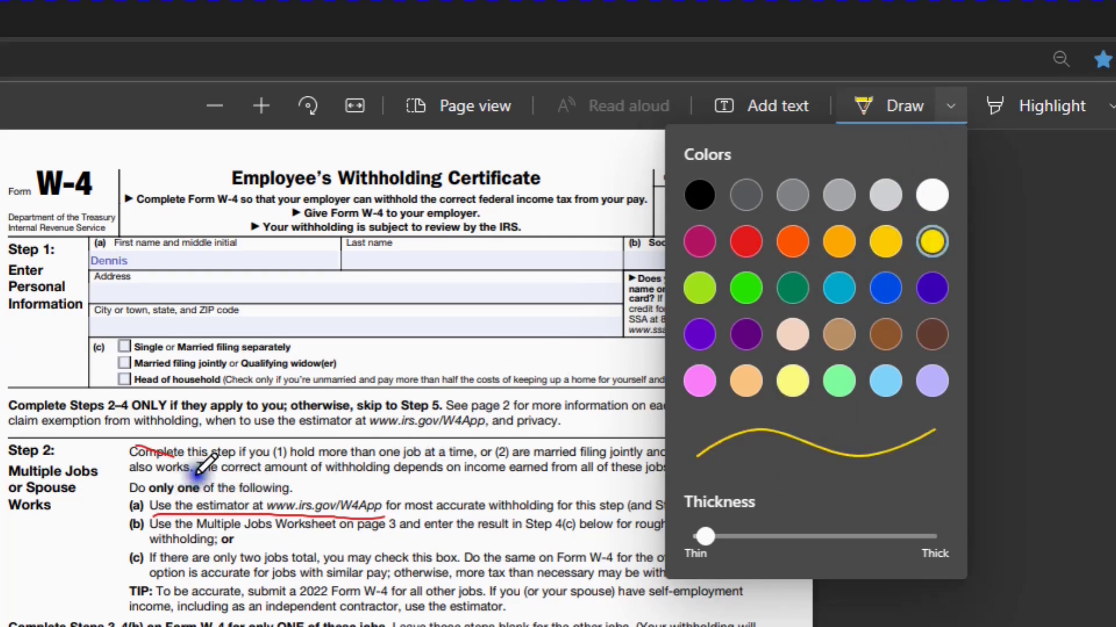
drag(198, 475, 336, 475)
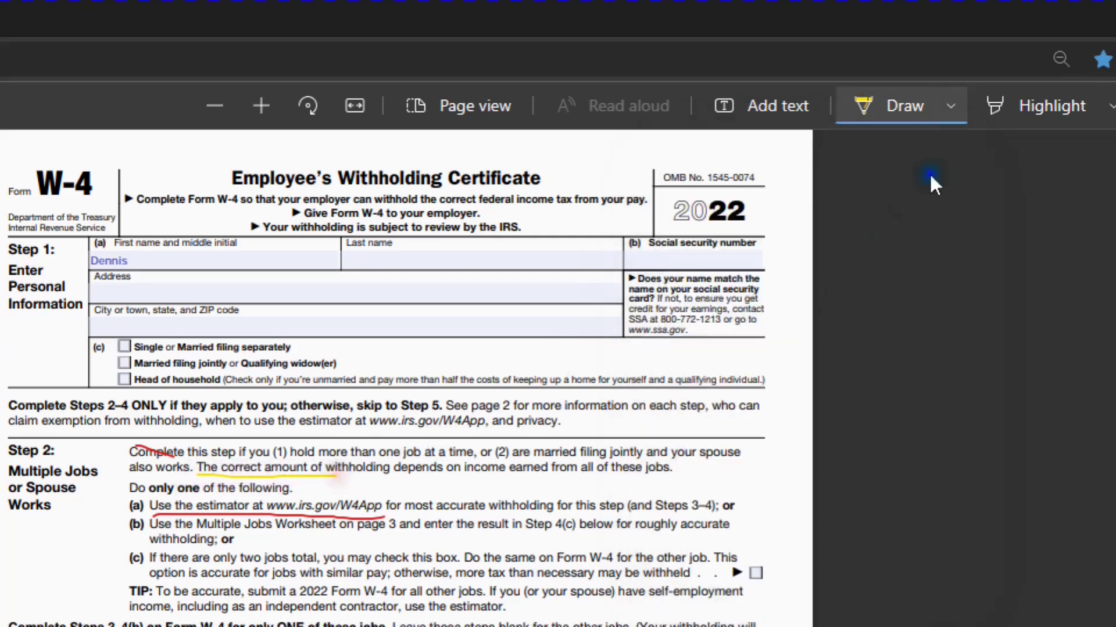
click(953, 102)
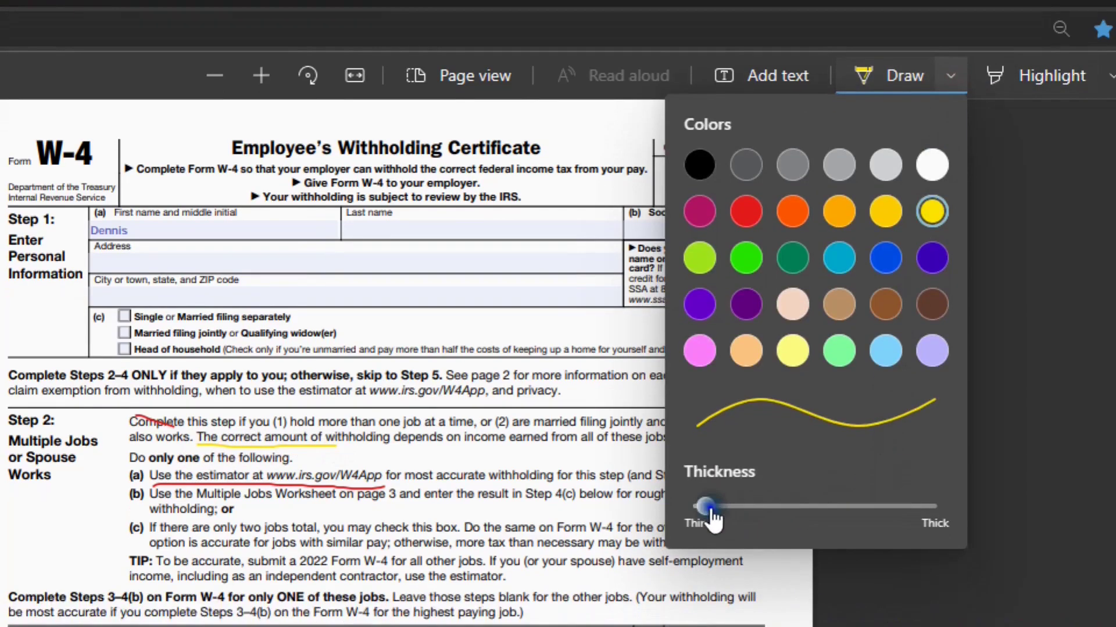
drag(709, 537, 841, 508)
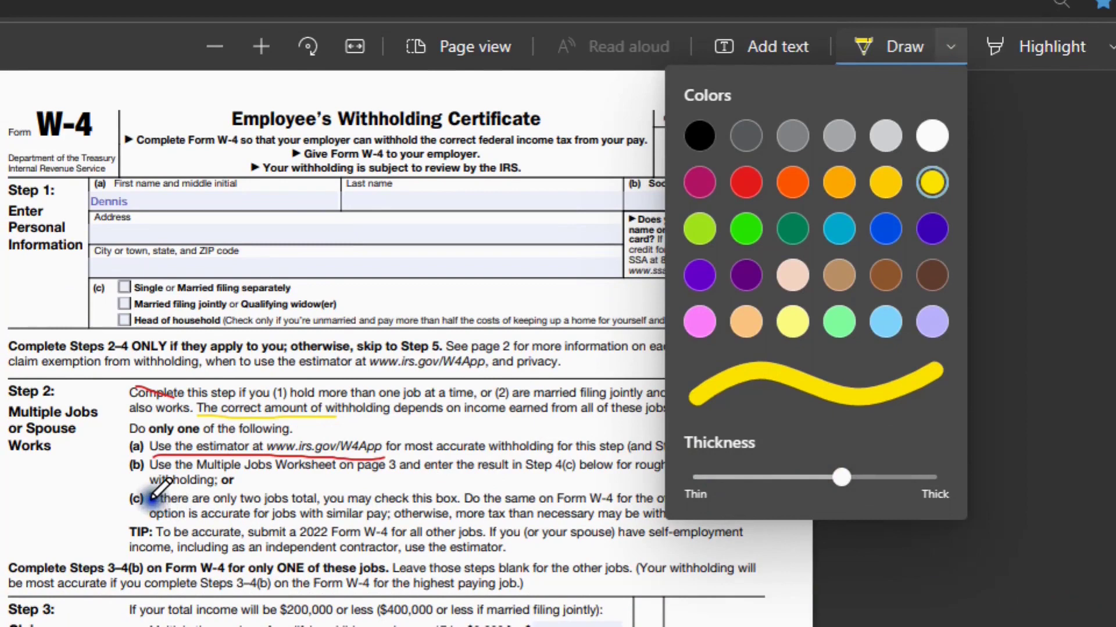
click(885, 228)
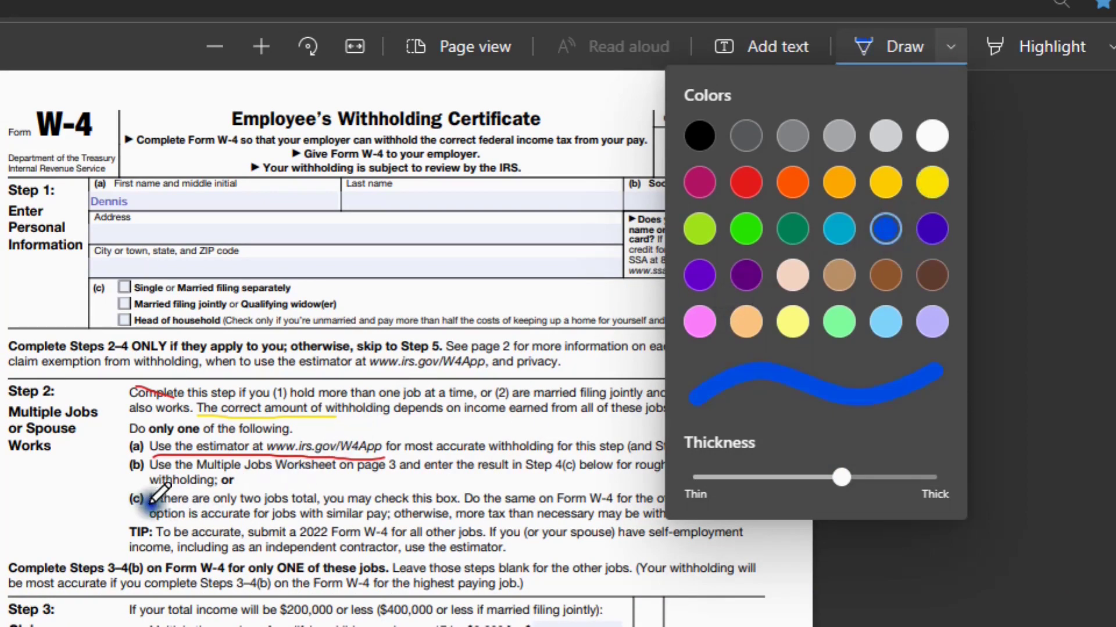
drag(147, 499, 381, 499)
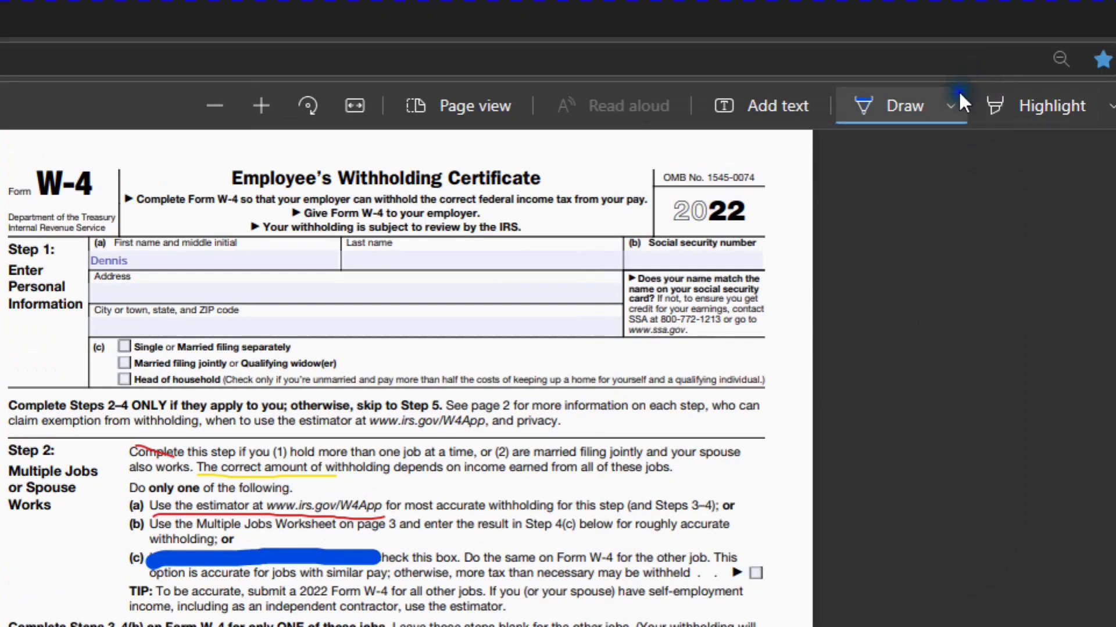
Reset ink thickness to thin and turn off drawing
click(954, 103)
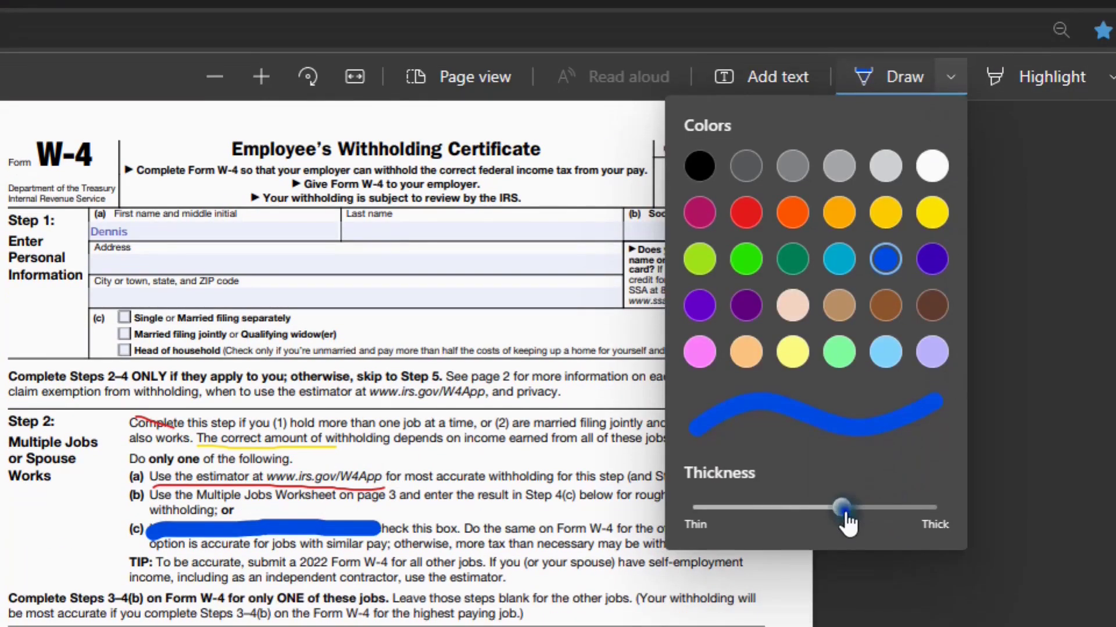
mouse_move(847, 521)
mouse_down()
mouse_move(844, 509)
mouse_move(674, 508)
mouse_up()
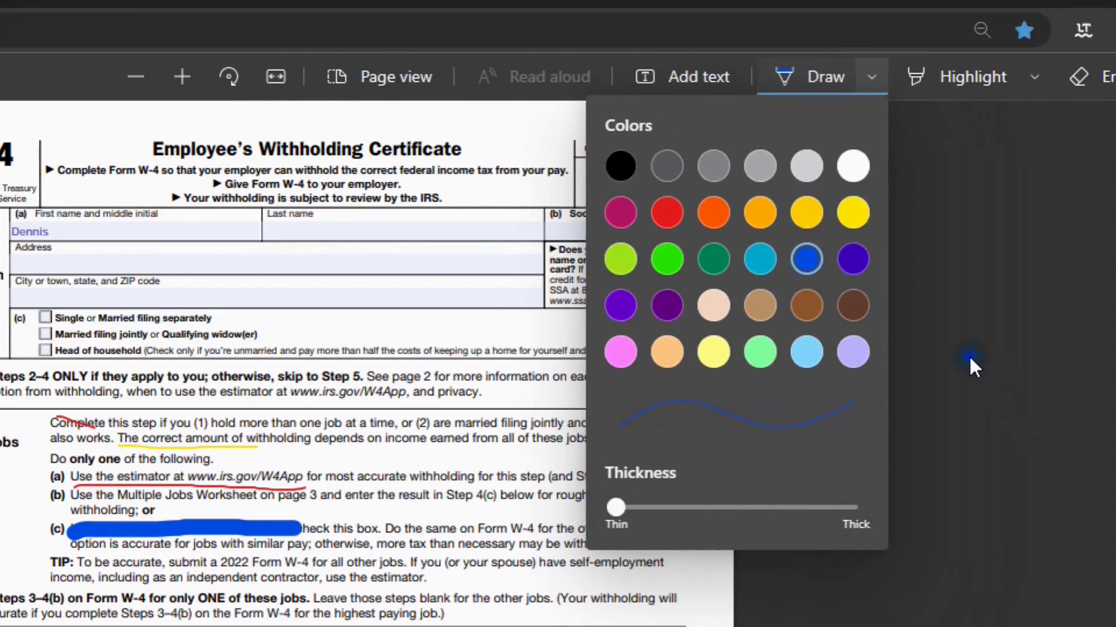
click(970, 358)
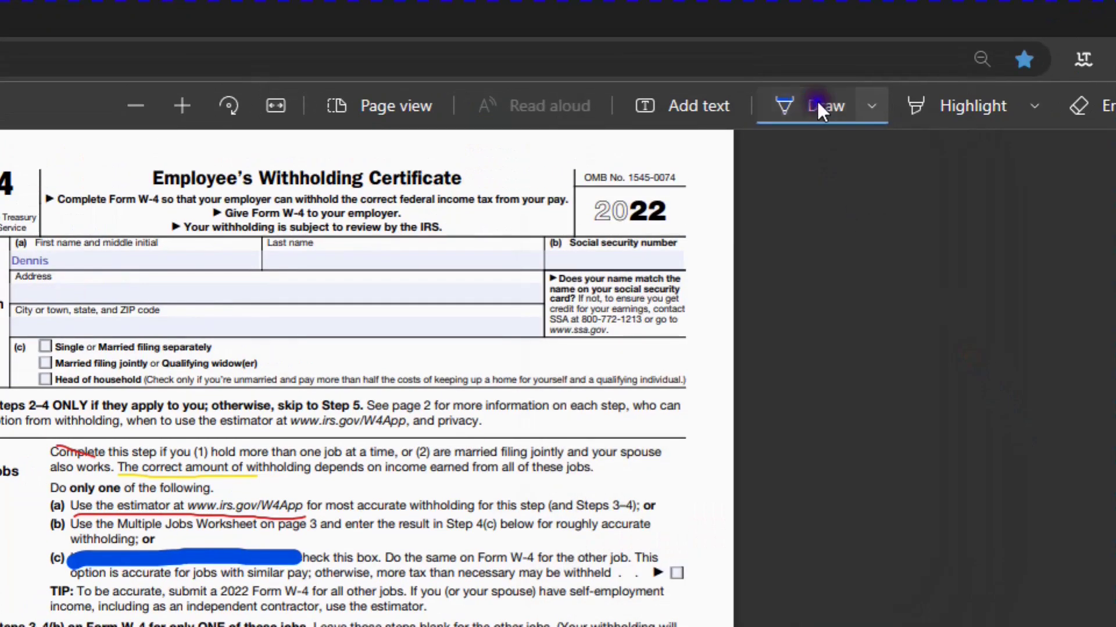
click(817, 71)
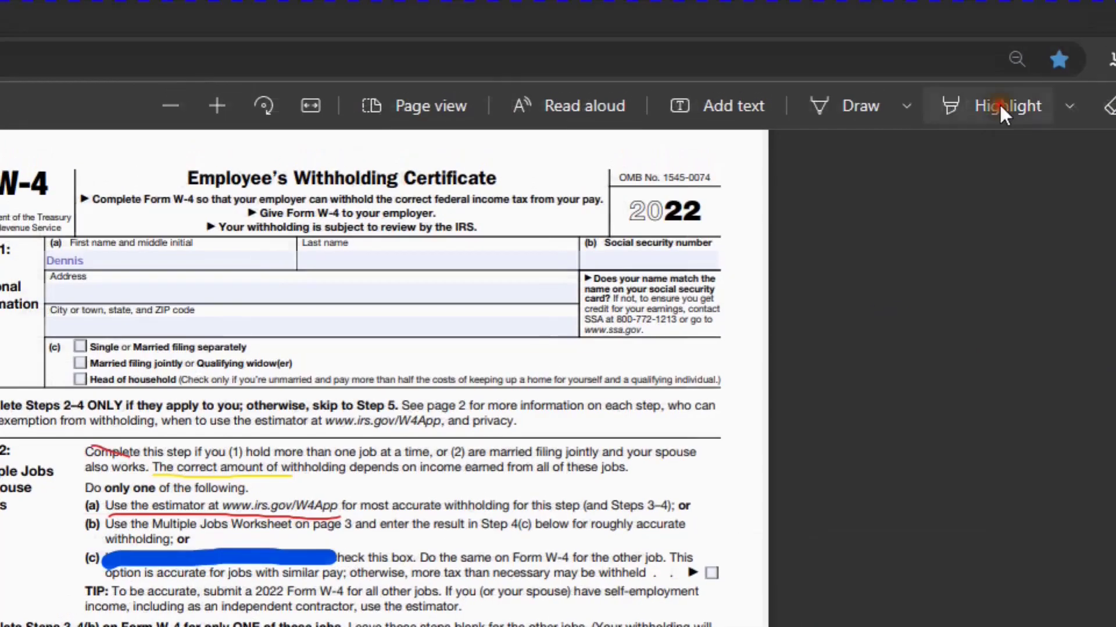
Highlight 'depends on income earned from all of these jobs.' and, thinner, 'accurate withholding for this step'
click(973, 105)
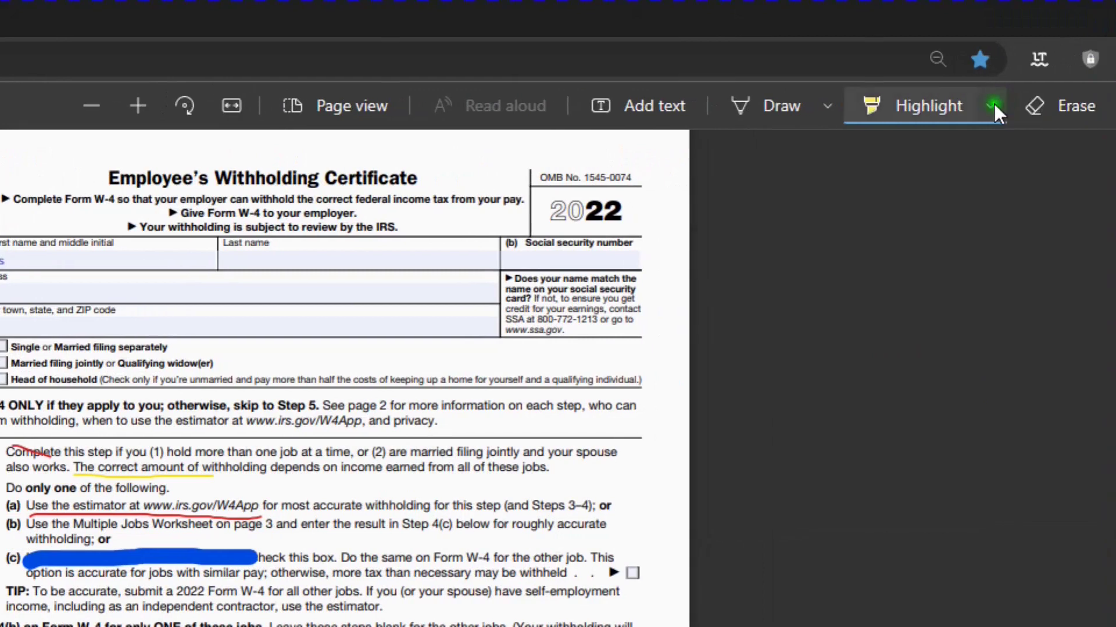
click(1030, 106)
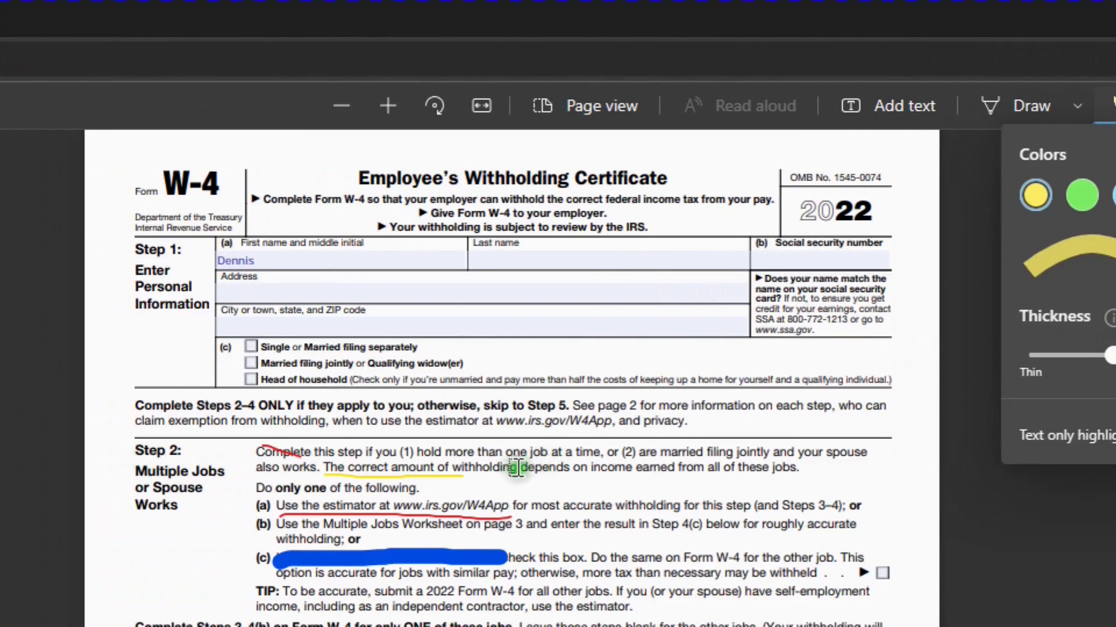
drag(519, 468, 805, 469)
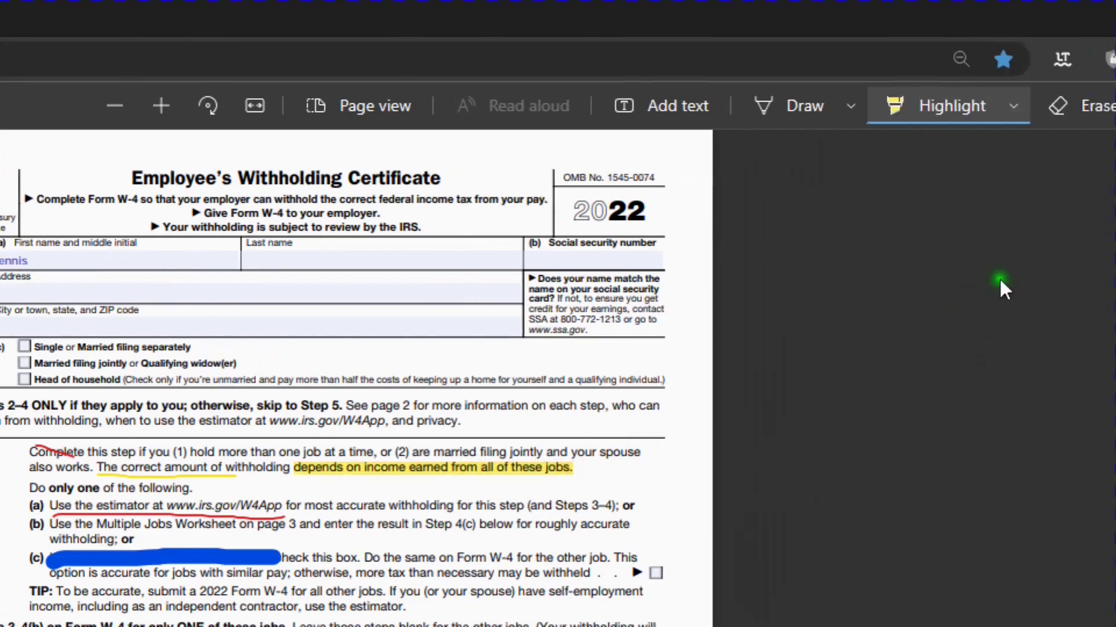
click(1012, 106)
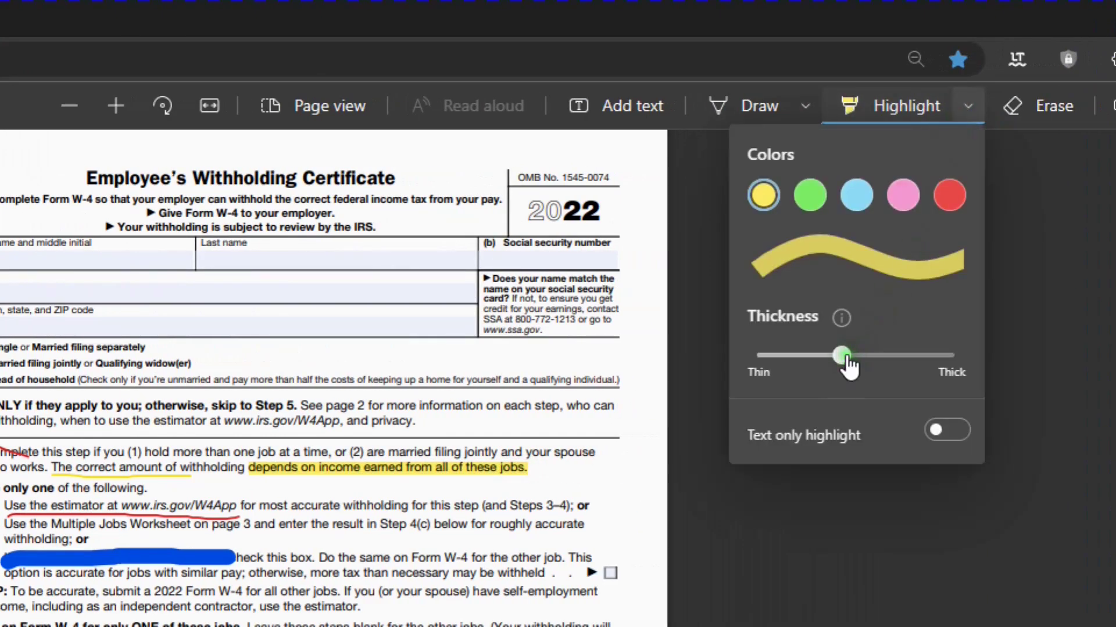
mouse_move(844, 358)
mouse_down()
mouse_move(746, 353)
mouse_move(948, 356)
mouse_move(755, 353)
mouse_up()
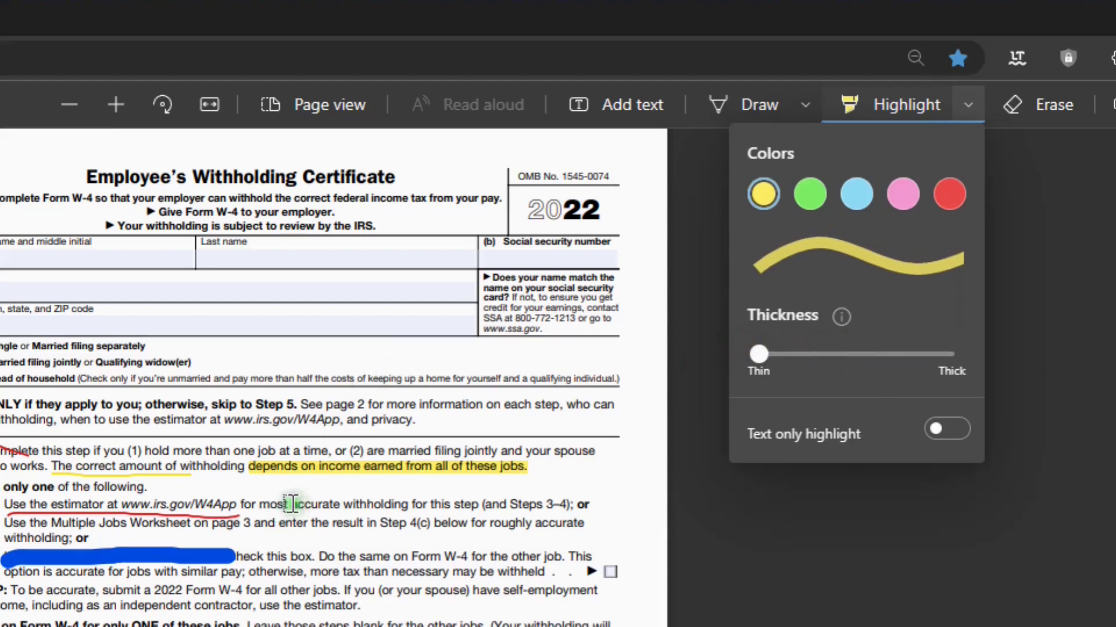
drag(291, 503, 479, 503)
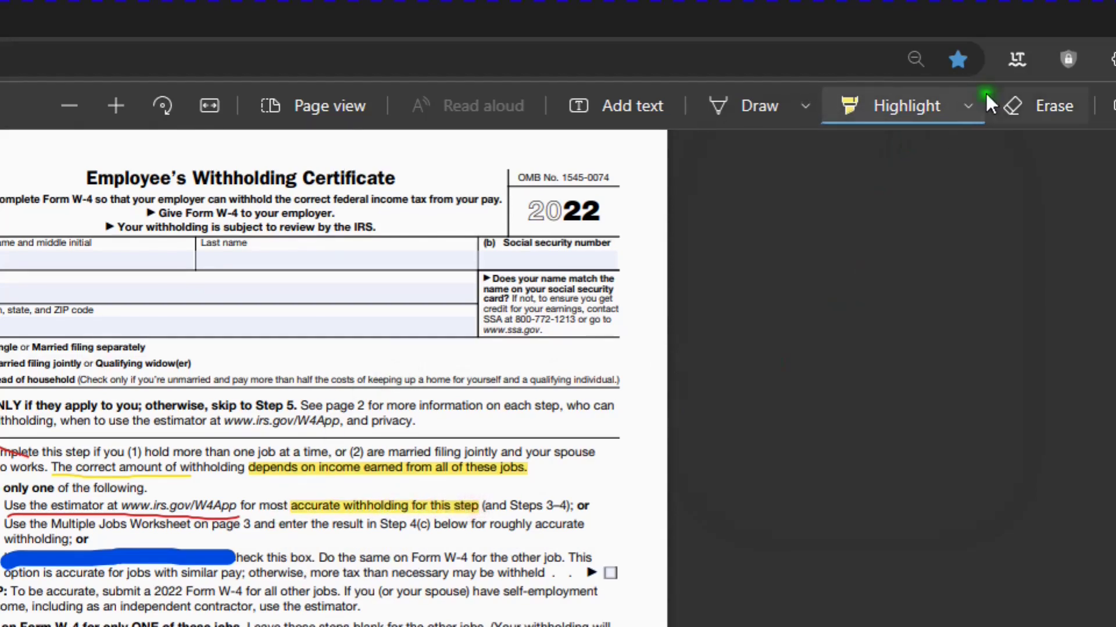
At maximum thickness highlight 'Do the same on Form W-4 for the other job.', then set thickness to medium
click(968, 105)
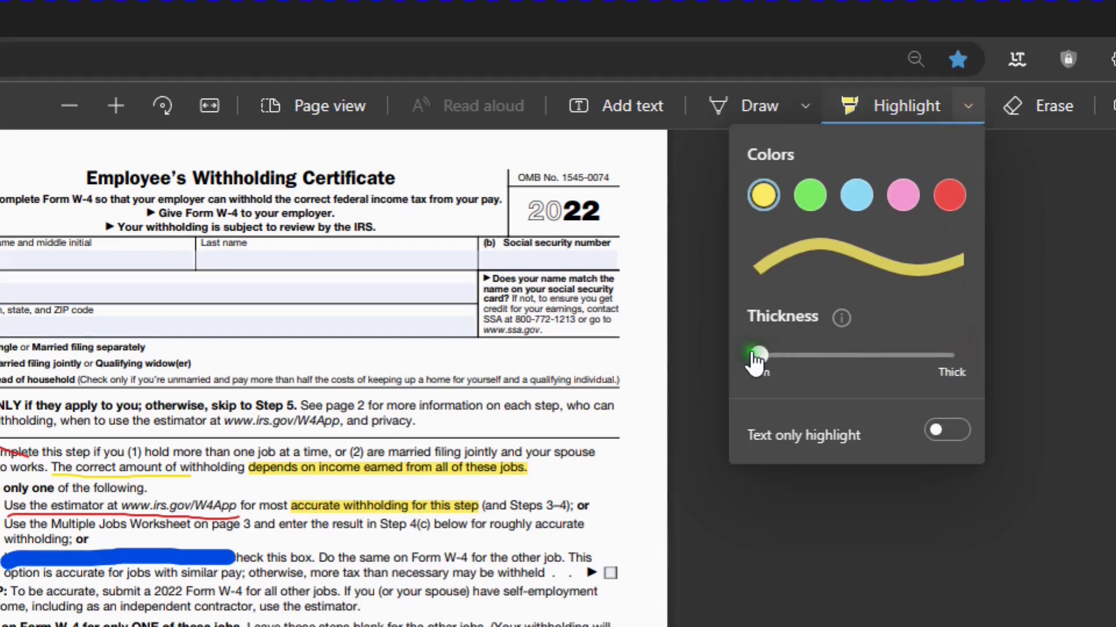
drag(757, 356, 951, 355)
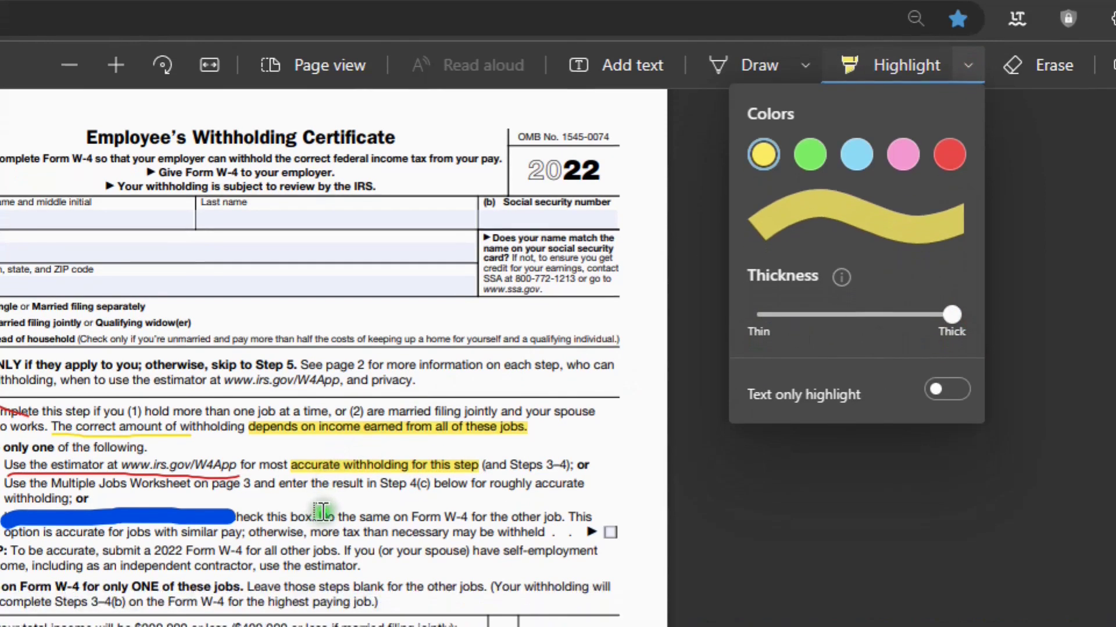
click(318, 516)
drag(319, 516, 572, 512)
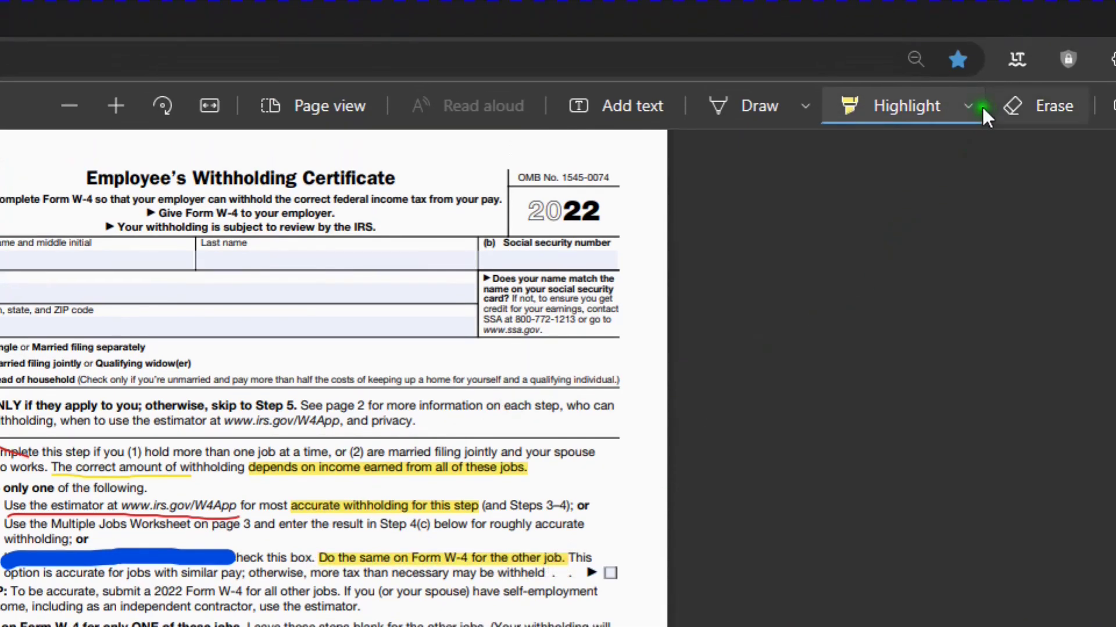
click(969, 56)
drag(951, 355, 833, 366)
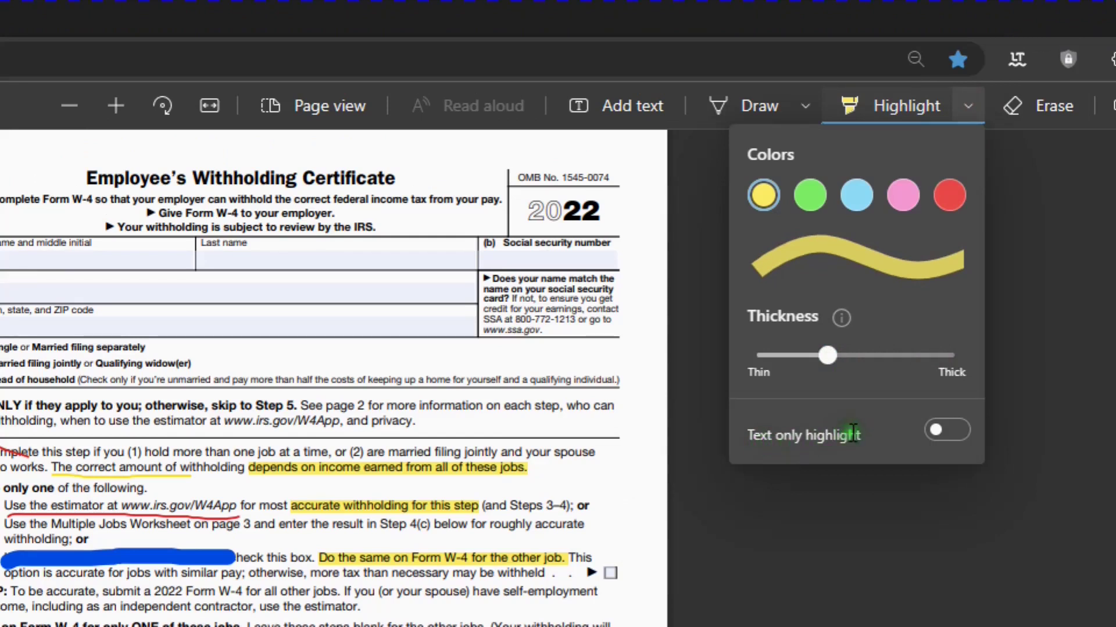
Toggle Text only highlight on and off several times, leaving it off
click(952, 432)
click(935, 431)
click(937, 436)
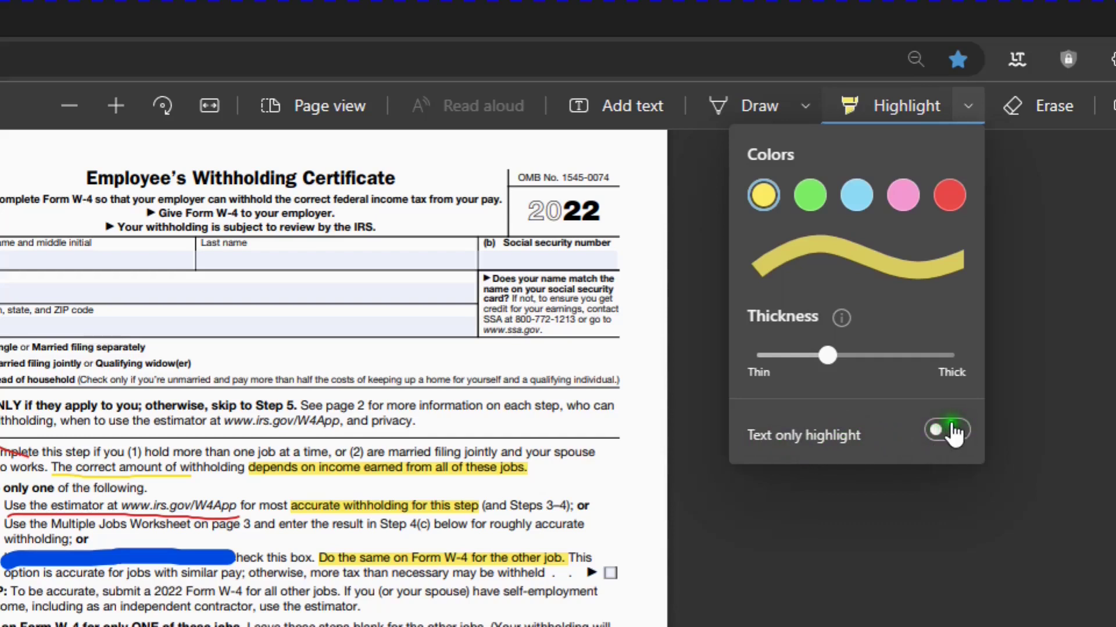
click(948, 432)
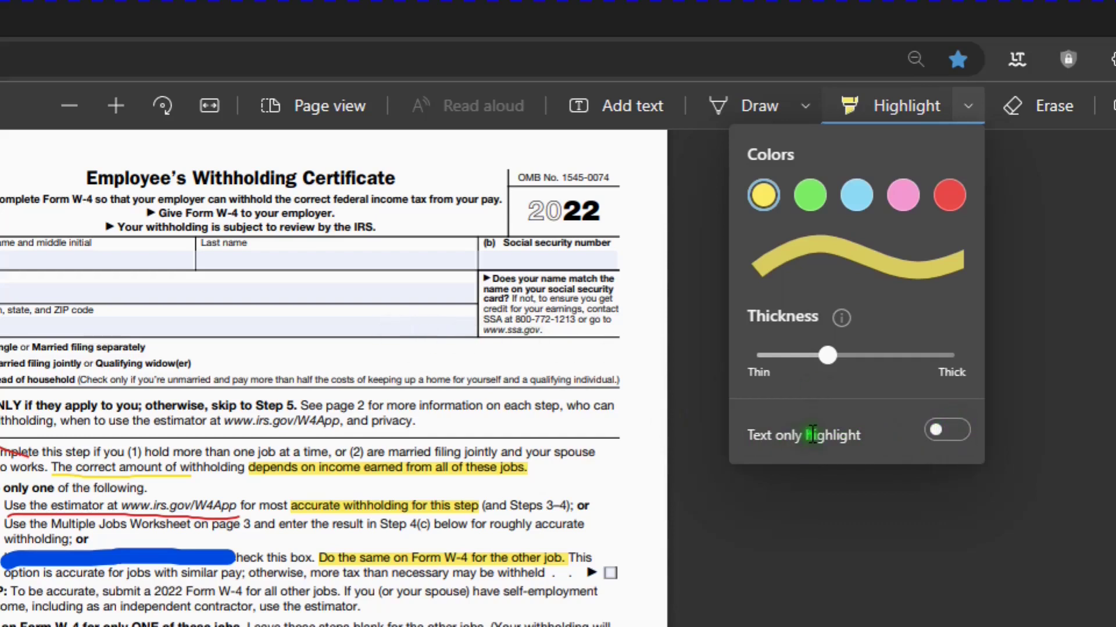
click(960, 430)
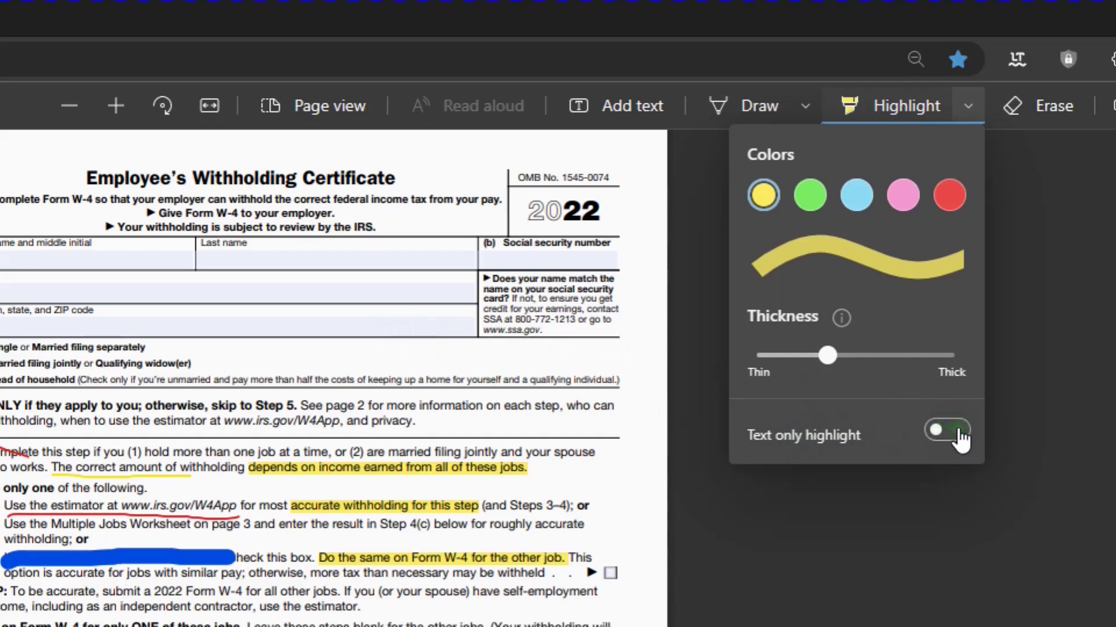
click(958, 431)
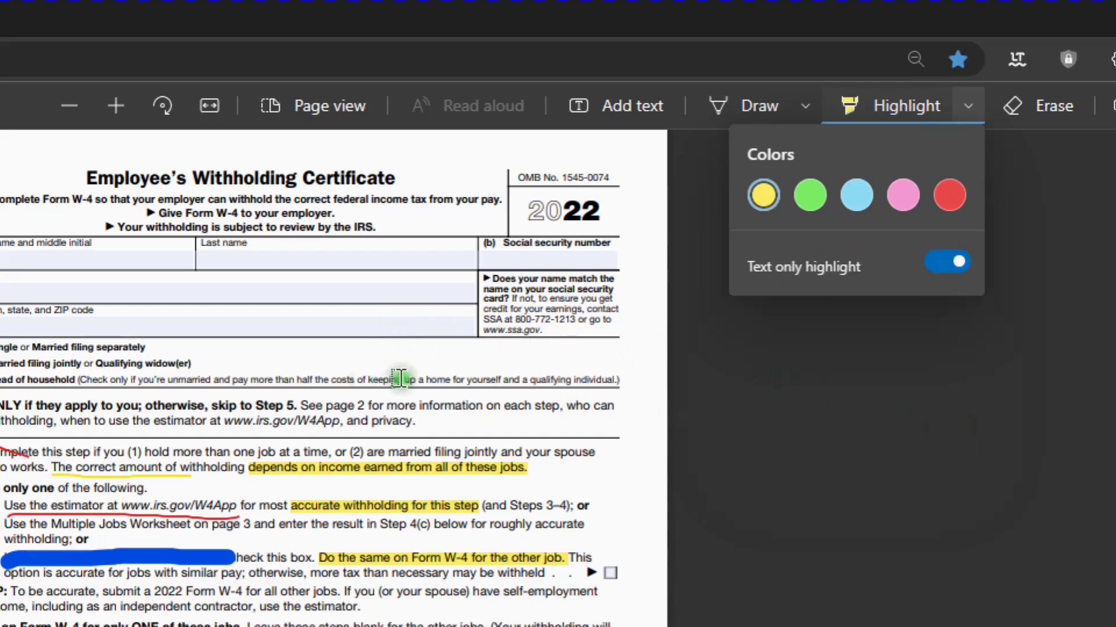
click(948, 266)
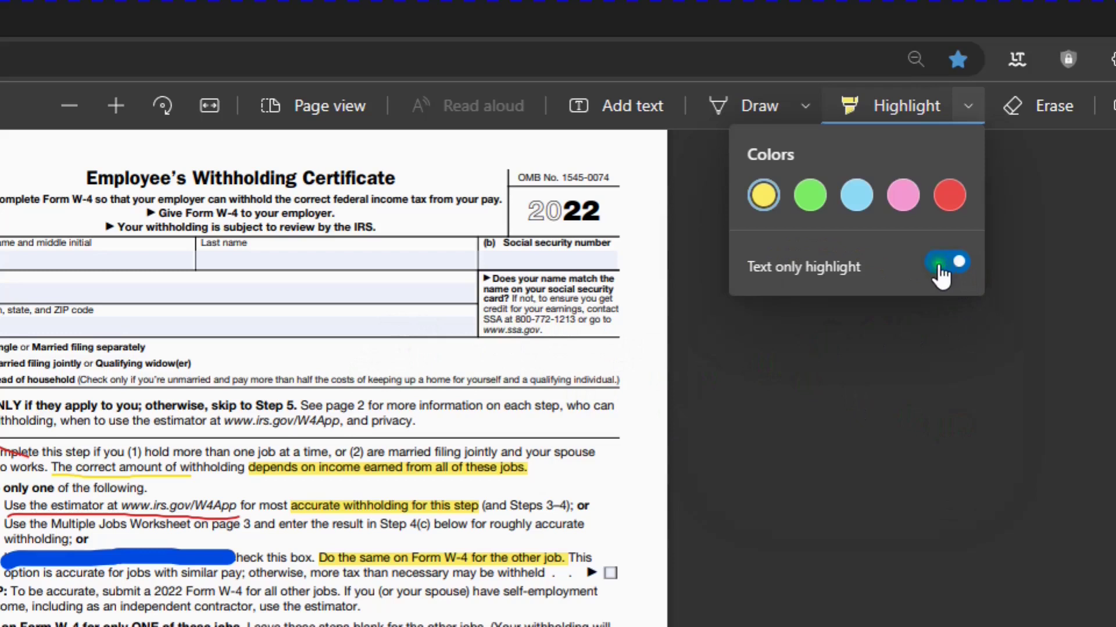
click(942, 268)
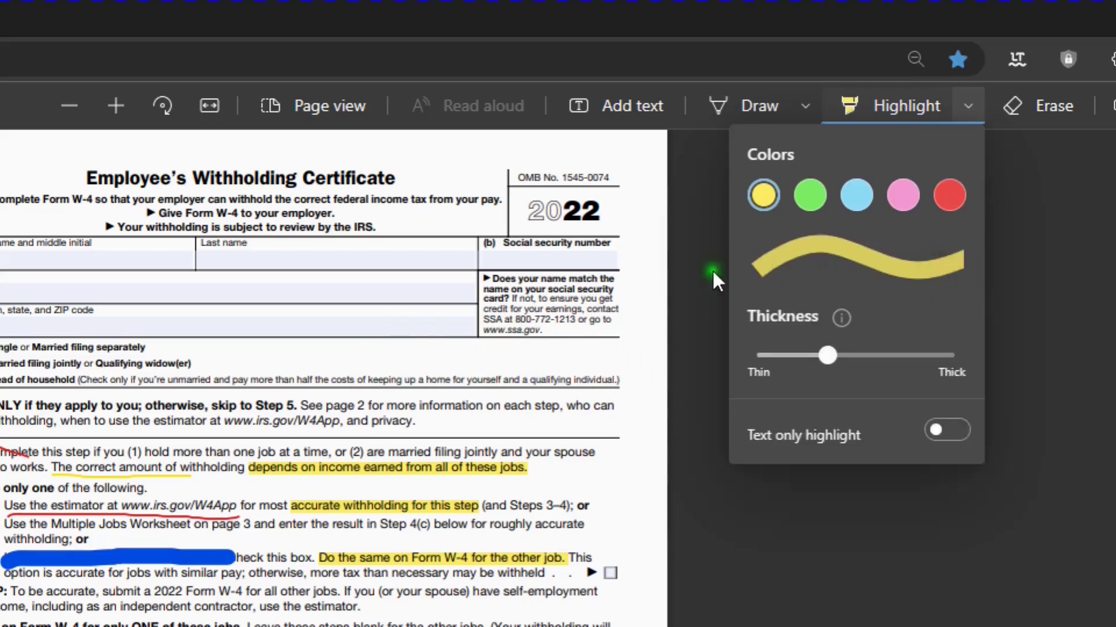
click(225, 389)
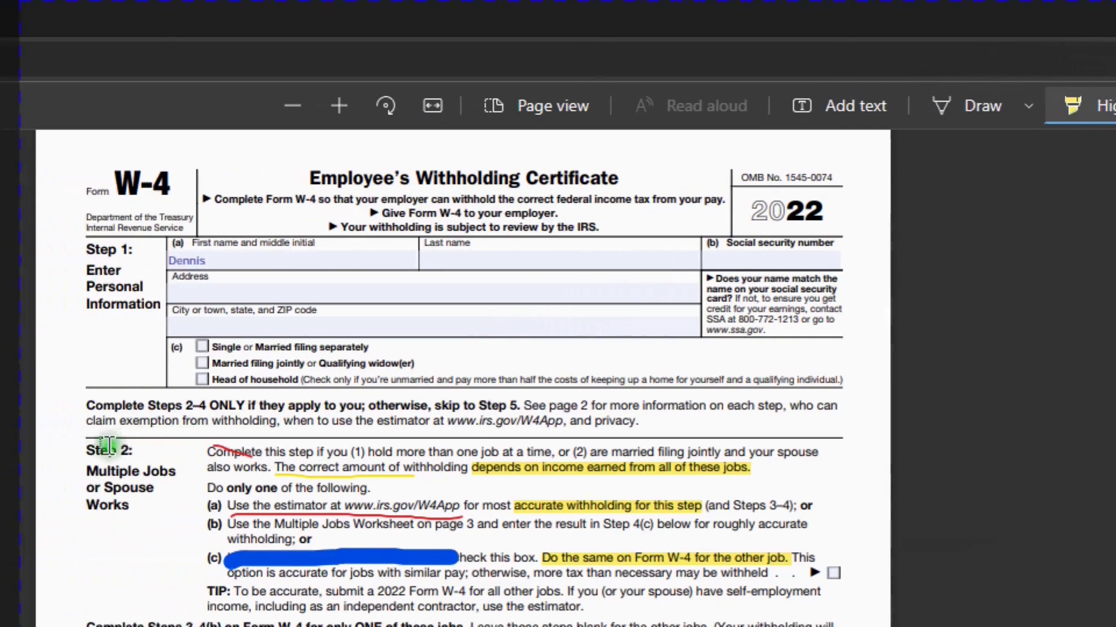
Click the Single box, then tick Married filing jointly or Qualifying widow(er) in Step 1
click(223, 341)
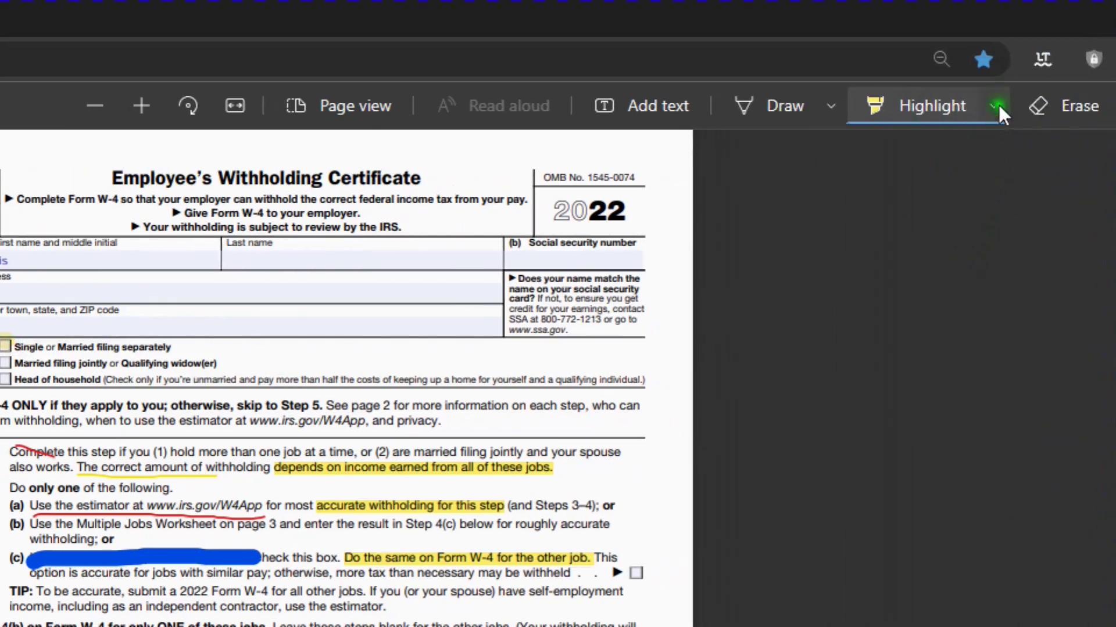
click(997, 108)
click(982, 430)
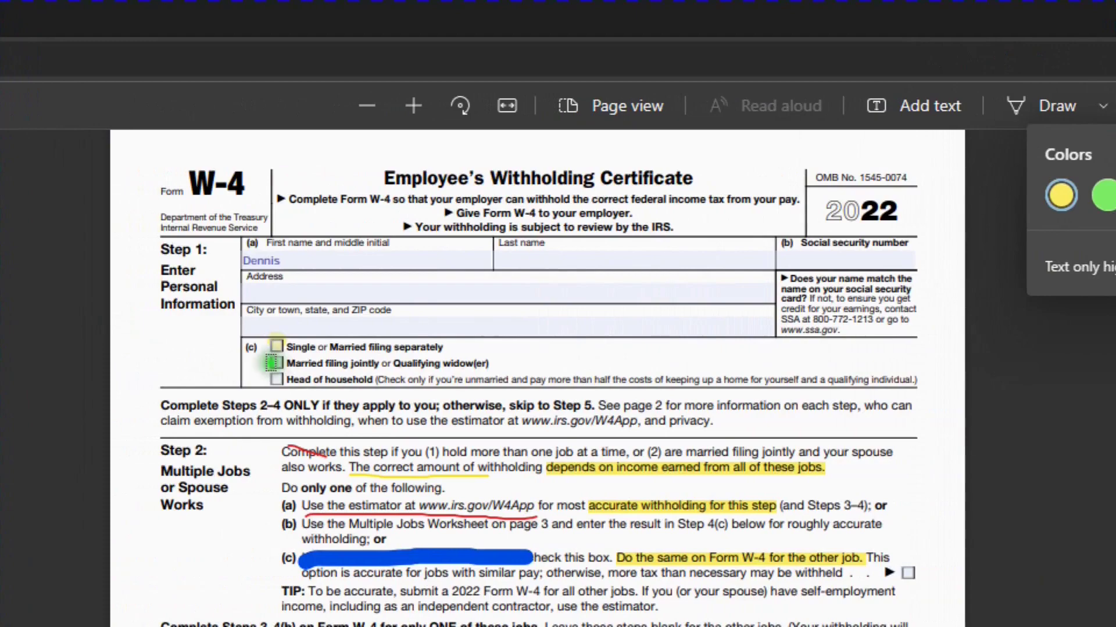
click(273, 363)
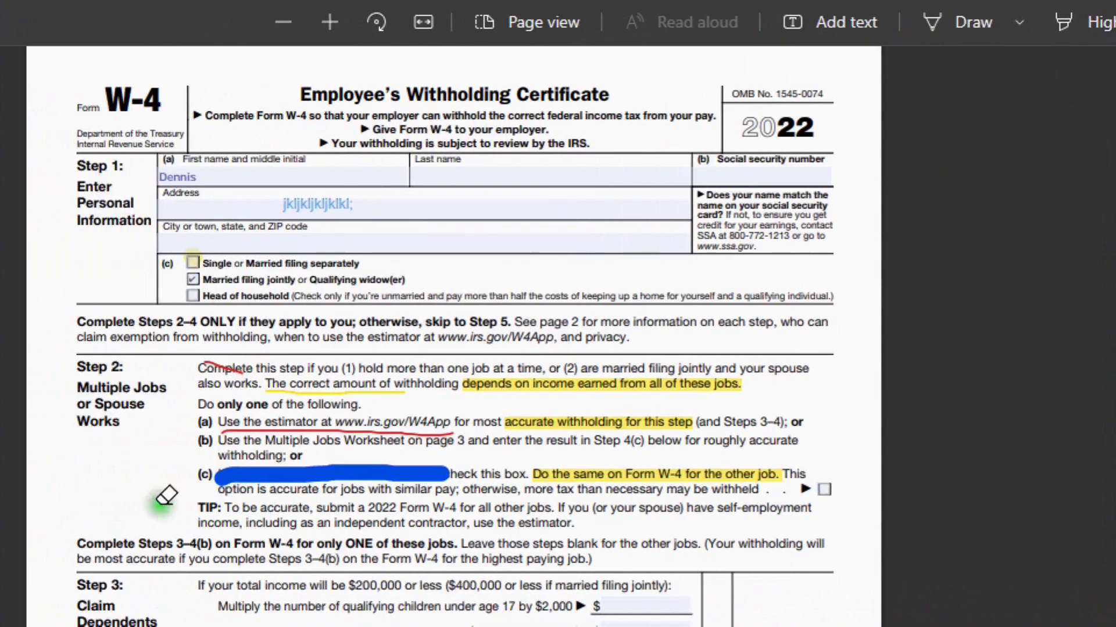
Erase all highlights and the red, yellow, blue and green ink strokes from Steps 1 and 2
drag(491, 379, 517, 396)
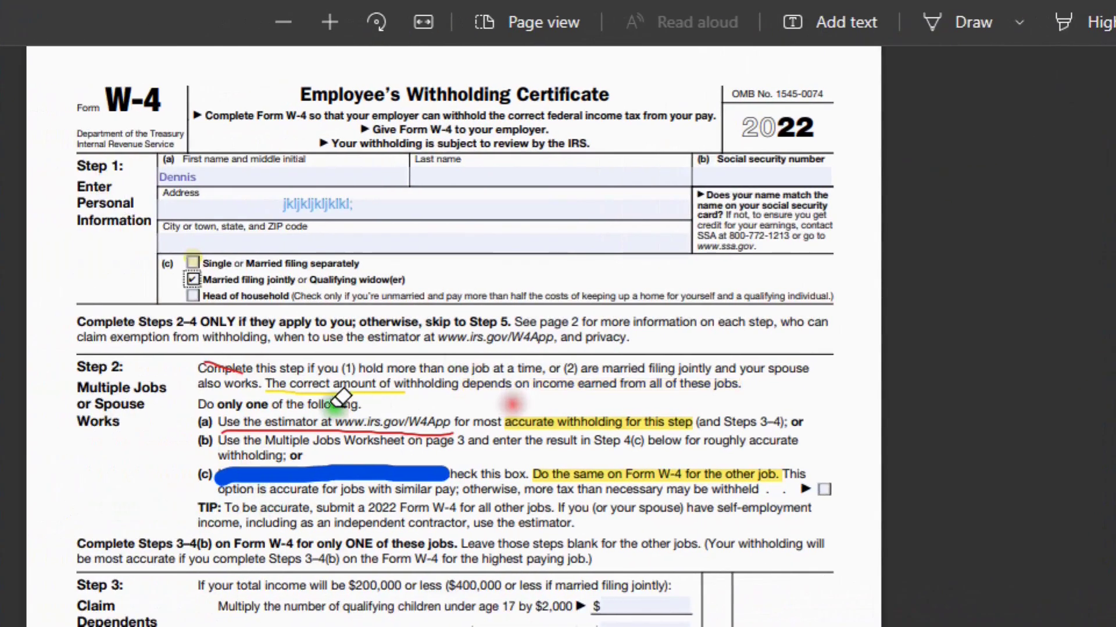
drag(235, 364, 220, 385)
mouse_move(325, 381)
mouse_down()
mouse_move(302, 413)
mouse_move(316, 414)
mouse_move(351, 494)
mouse_up()
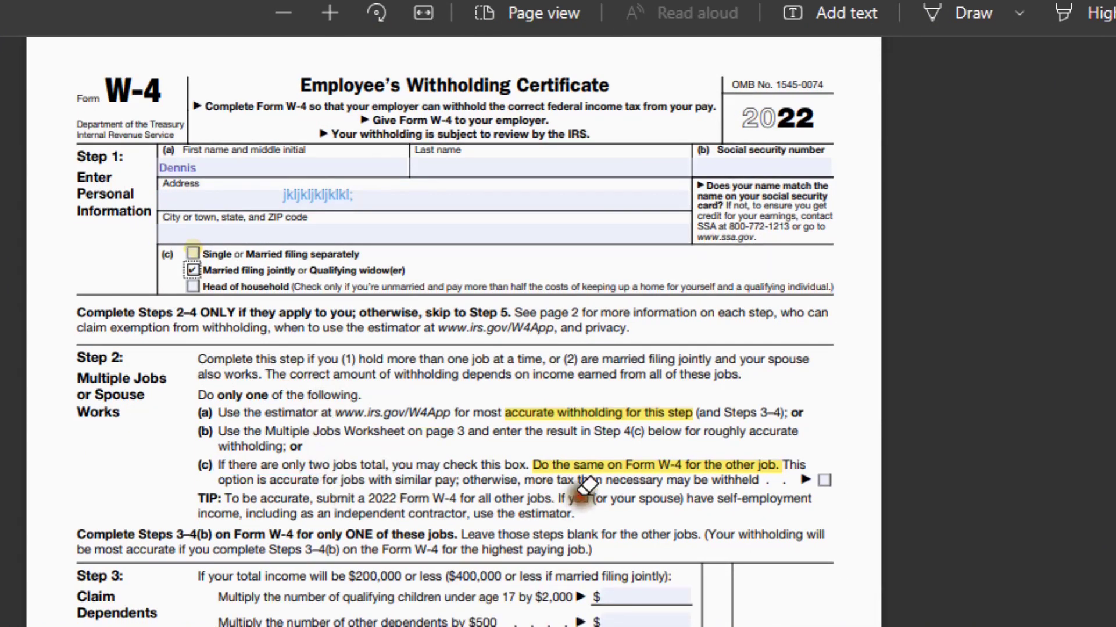
drag(581, 502, 577, 415)
drag(451, 311, 445, 323)
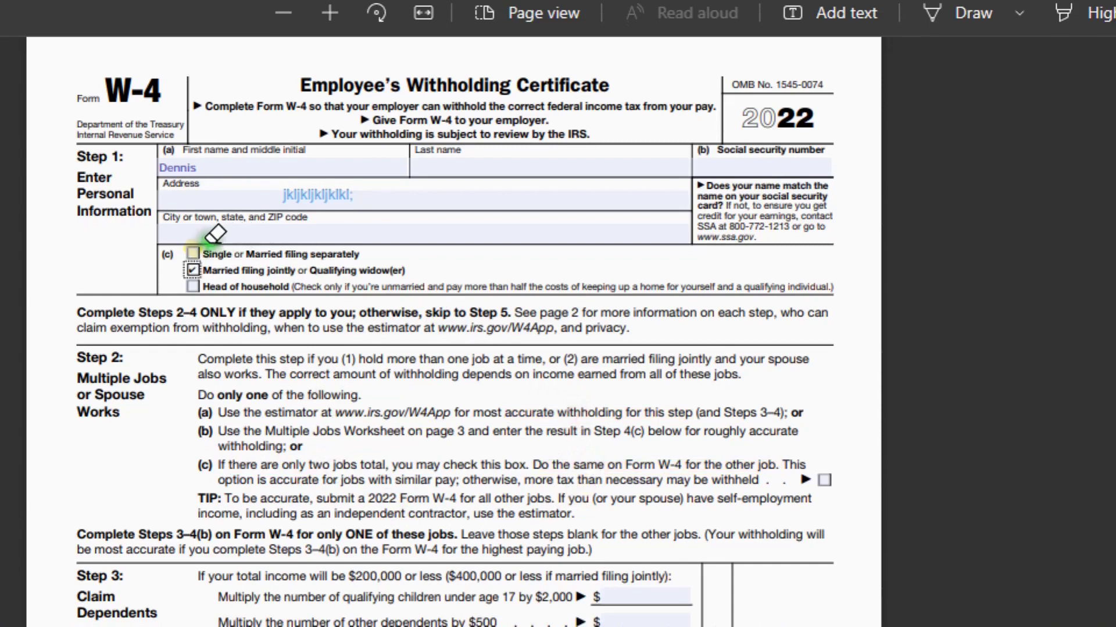
mouse_move(206, 278)
mouse_down()
mouse_move(181, 259)
mouse_move(195, 233)
mouse_move(201, 277)
mouse_move(192, 249)
mouse_up()
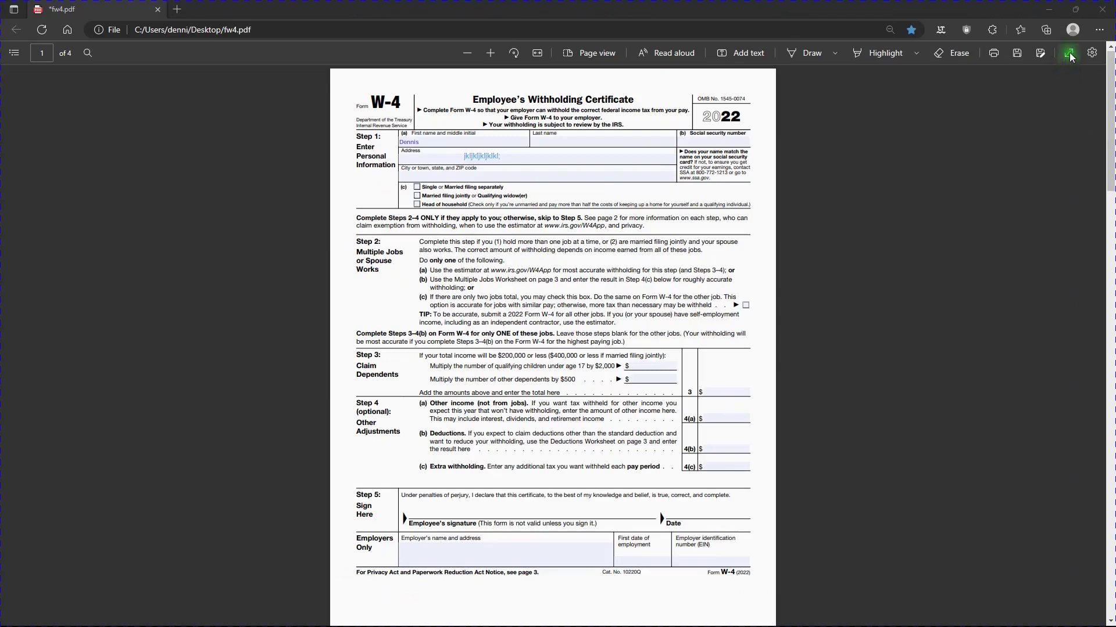
Toggle full screen on and off, check fw4.pdf's properties (456 KB, 4 pages, PDF 1.7), then open the page context menu
click(1069, 53)
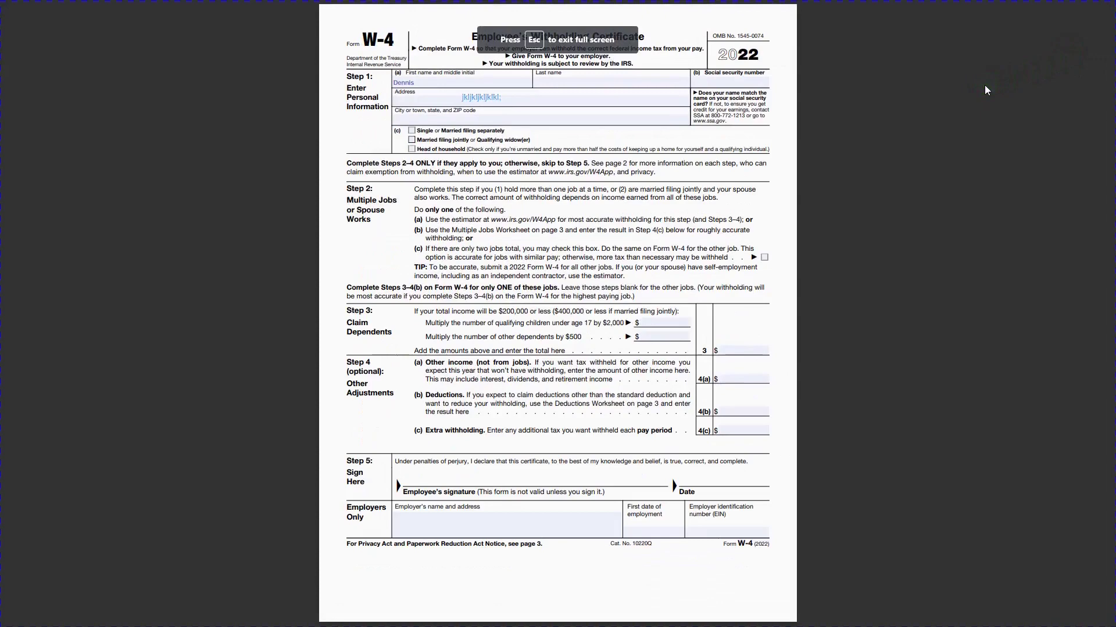
key(Escape)
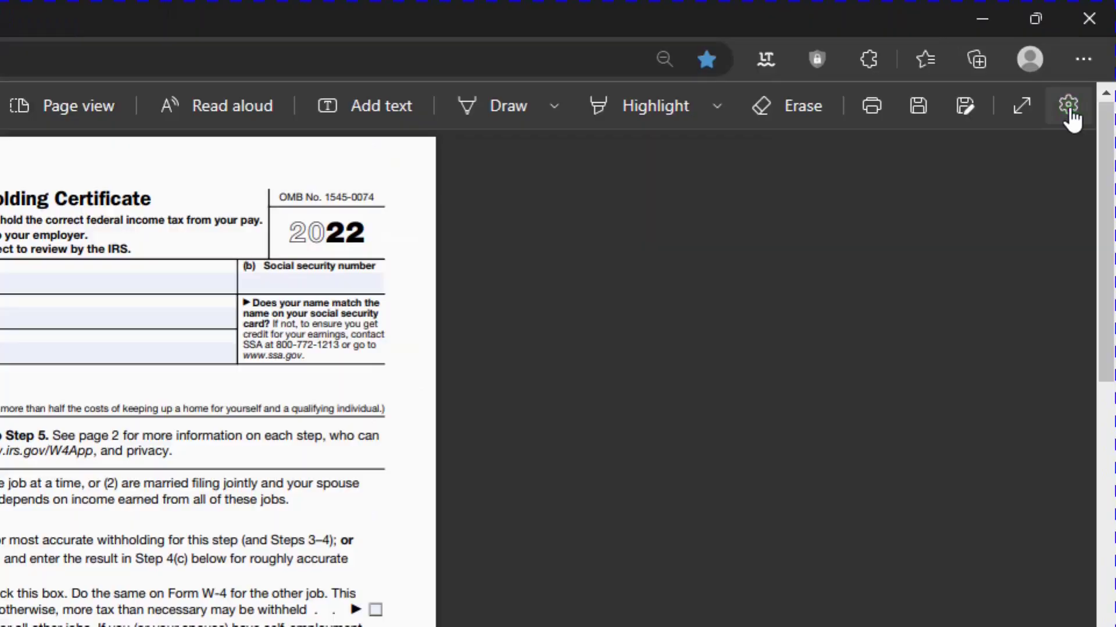
click(1070, 111)
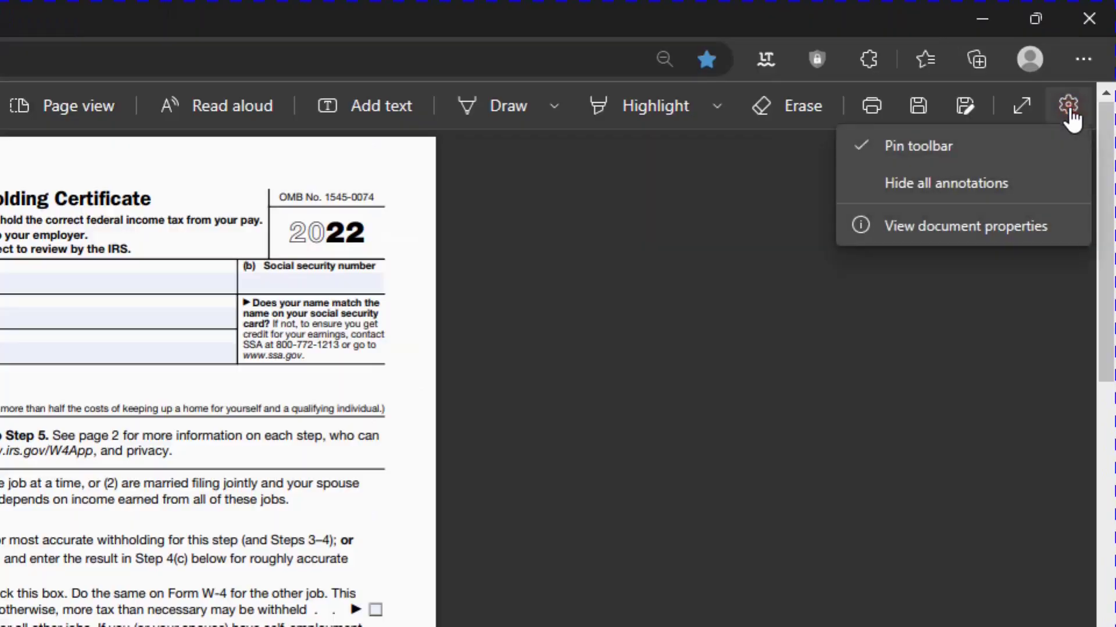
click(958, 220)
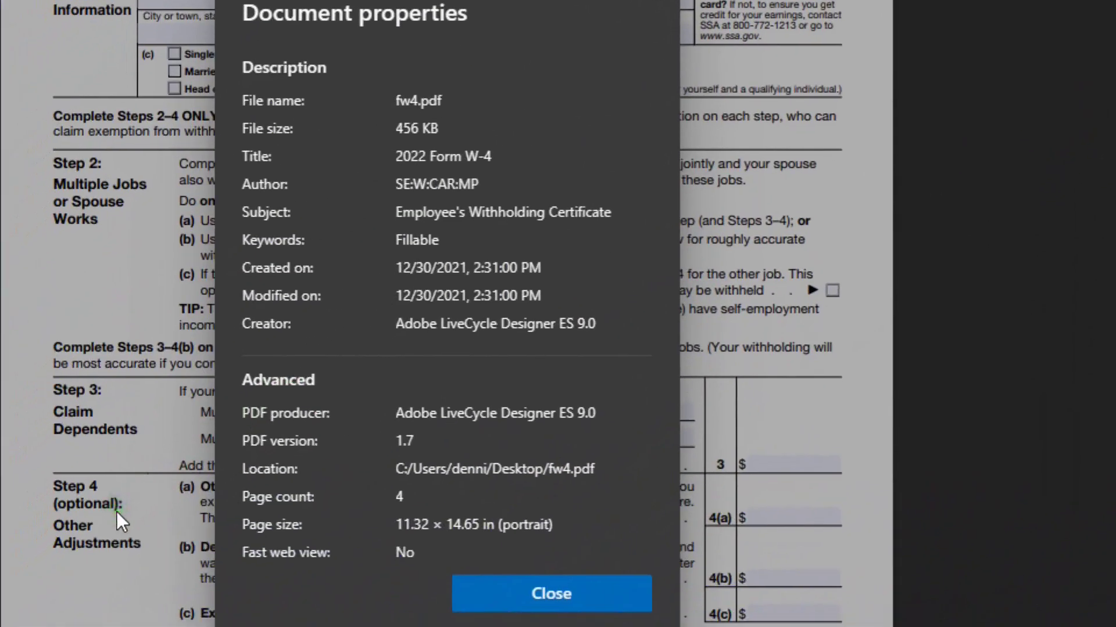
click(551, 593)
right_click(433, 195)
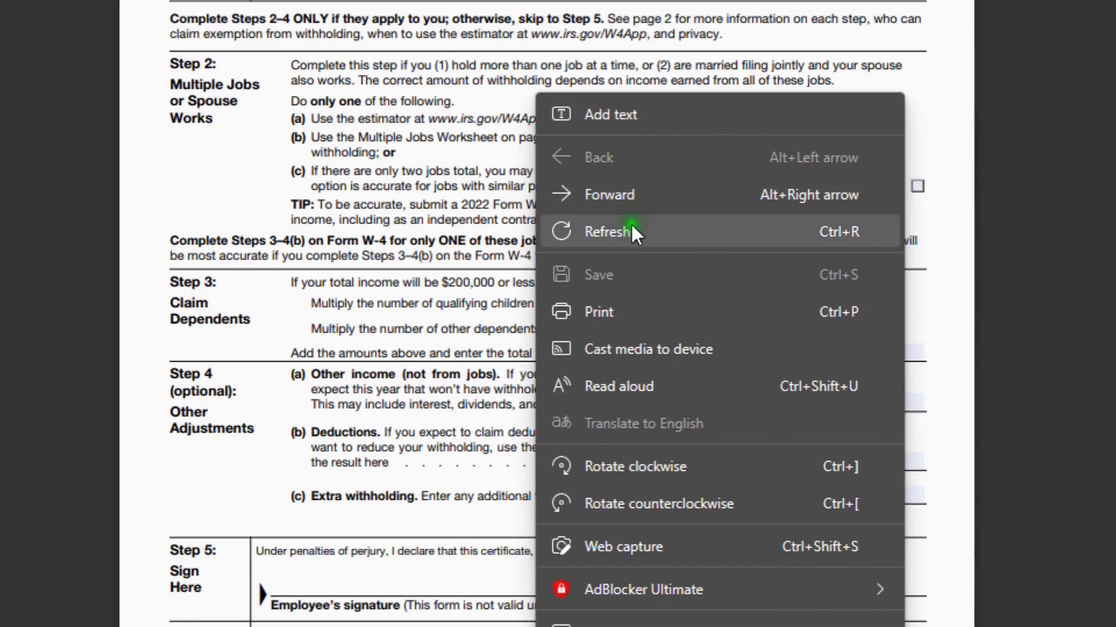
Search for cast devices (none found), open Chromecast Help, then close that tab to return to fw4.pdf
click(638, 349)
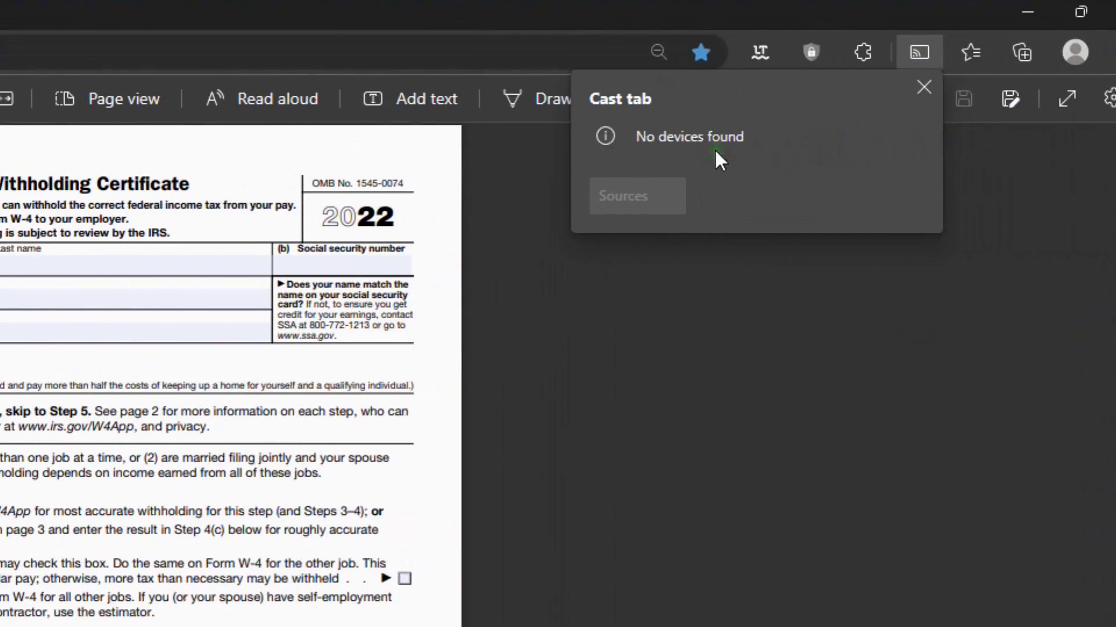
click(604, 134)
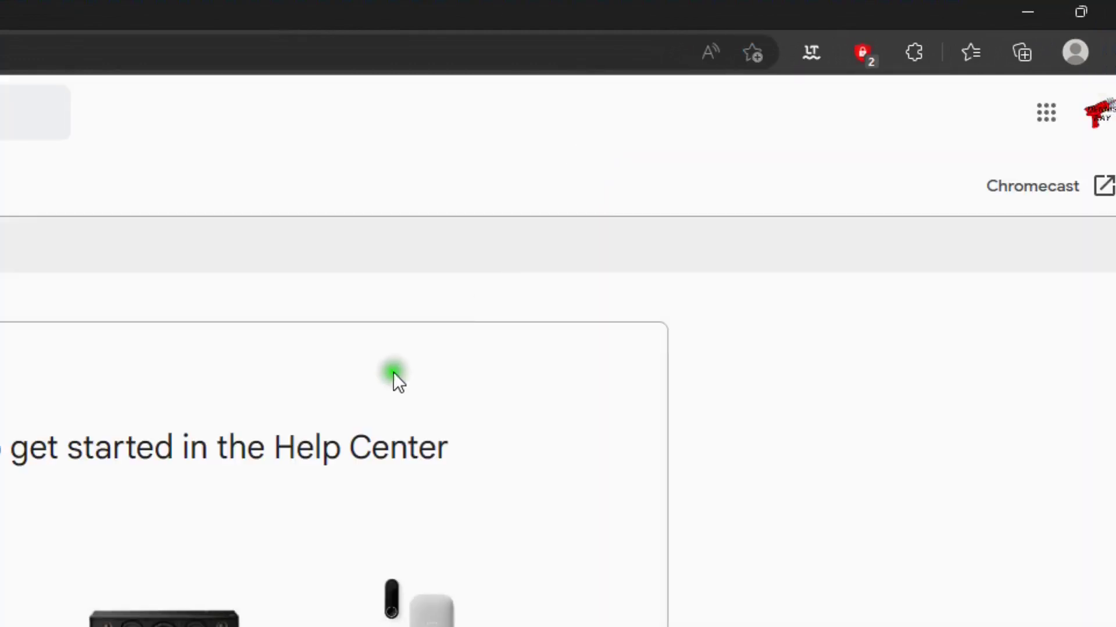
click(390, 374)
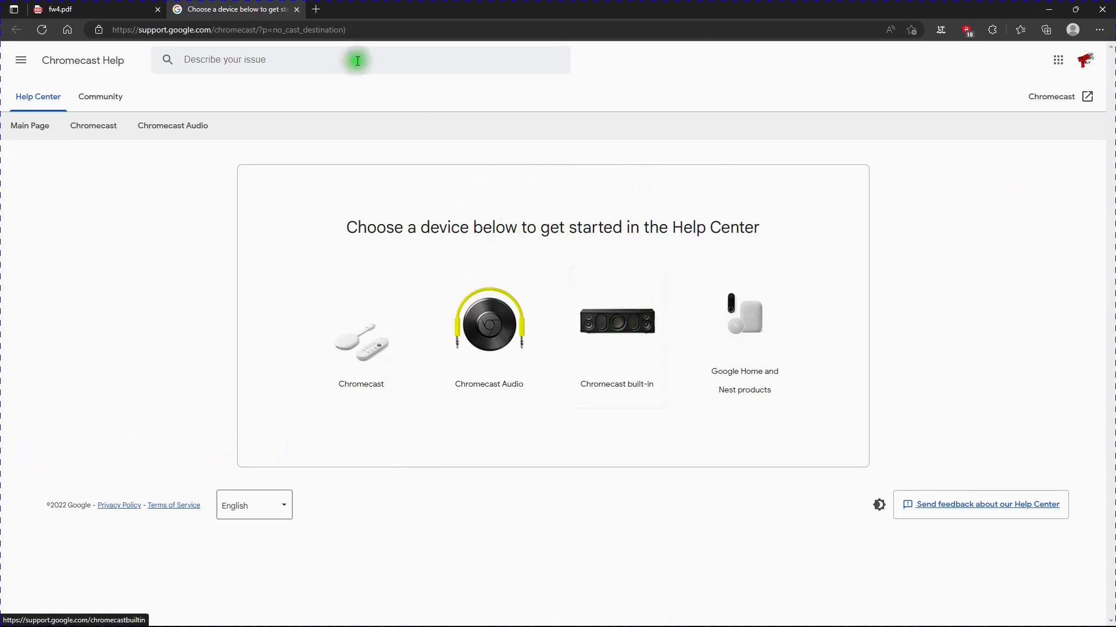
click(298, 10)
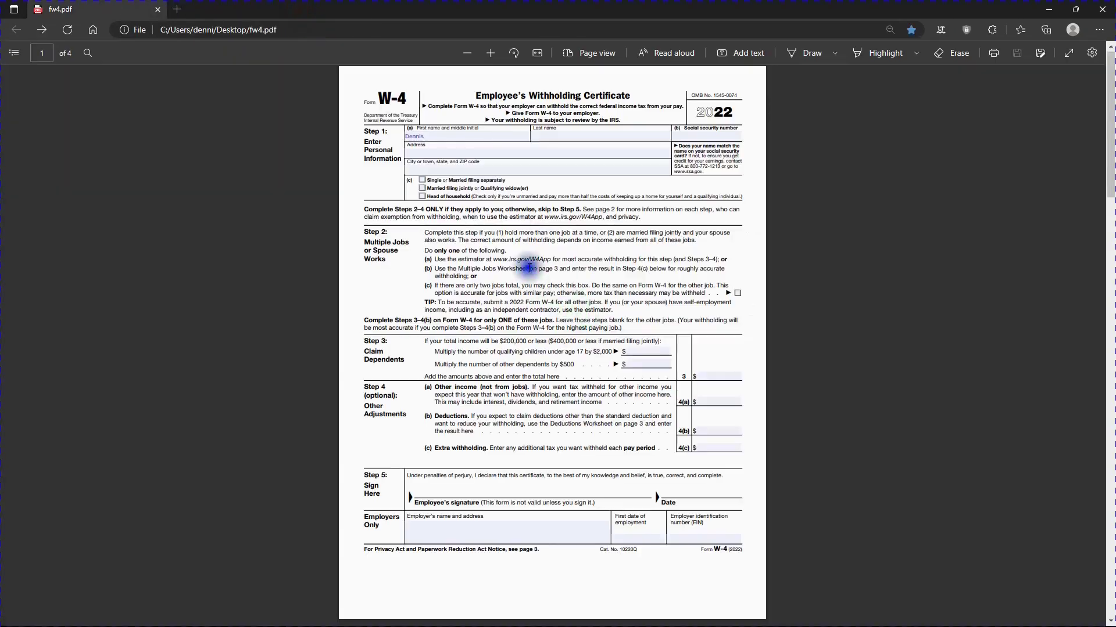
right_click(529, 267)
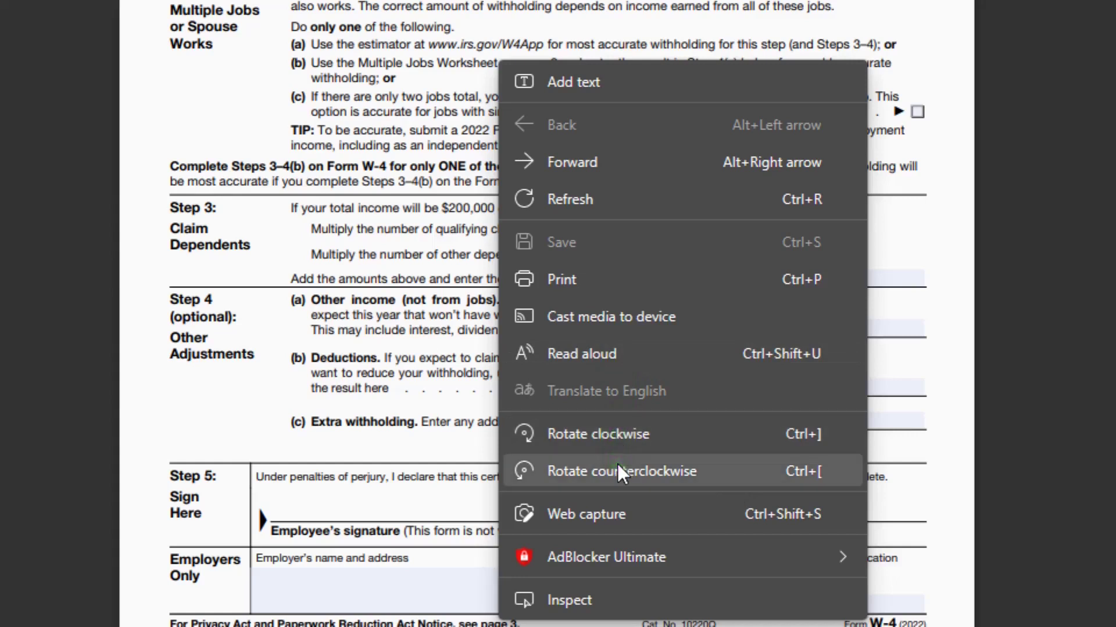
click(599, 509)
scroll(237, 110, up, 1)
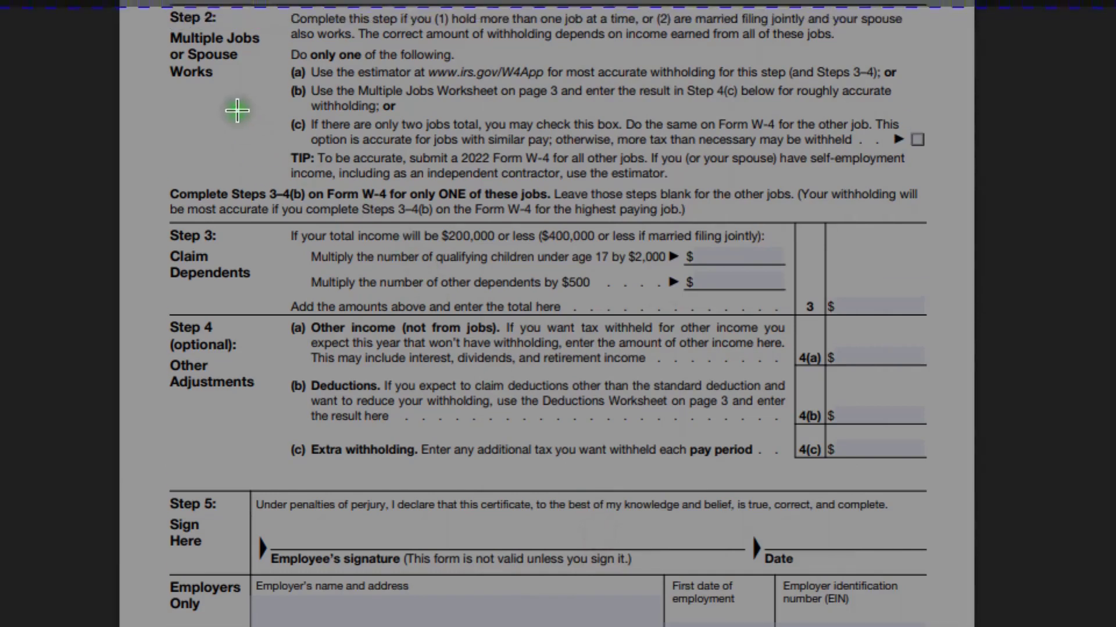
drag(234, 116, 828, 510)
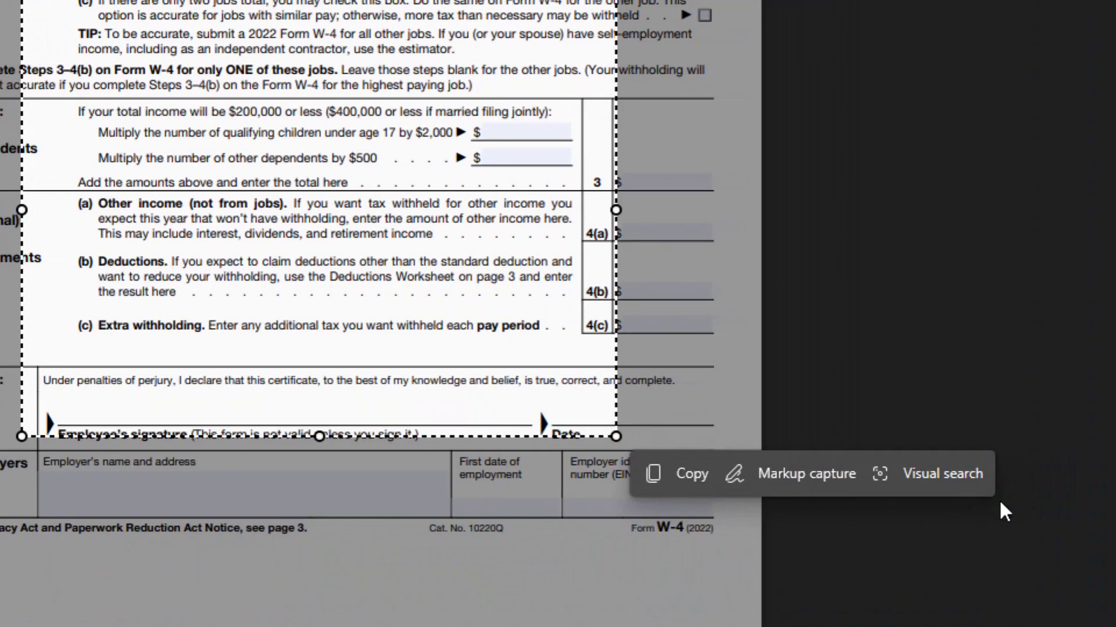
click(676, 293)
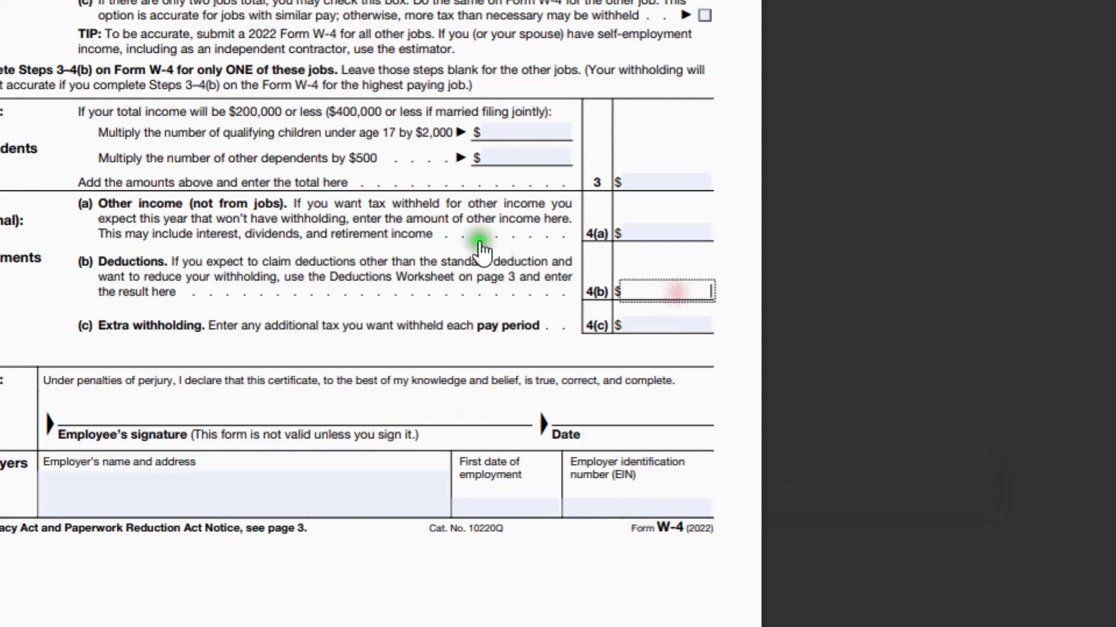
scroll(167, 122, up, 1)
right_click(167, 125)
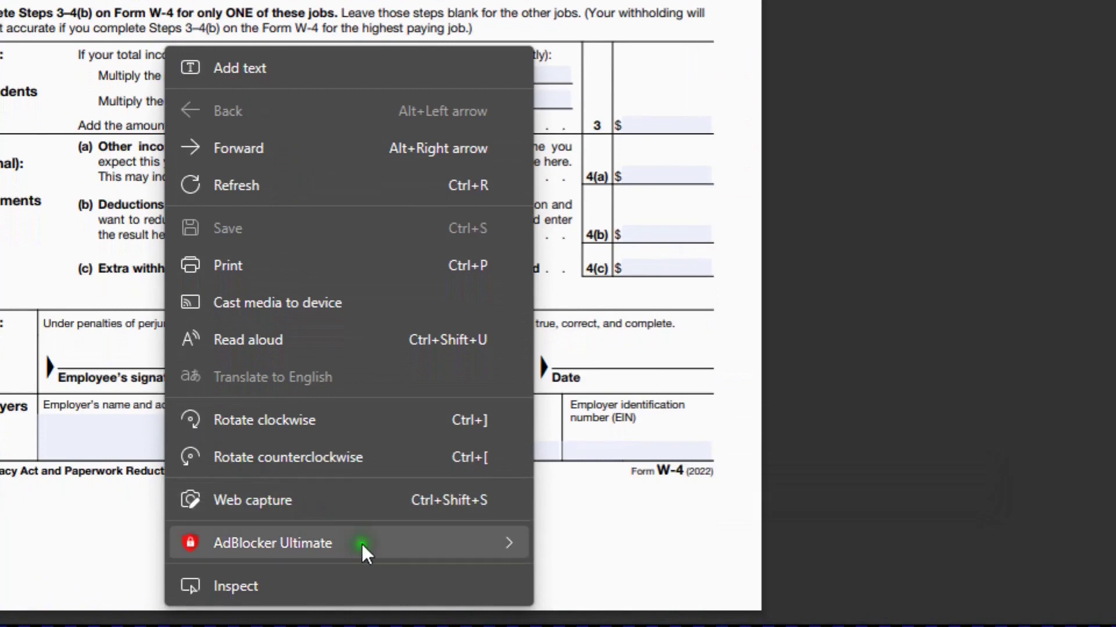
click(349, 559)
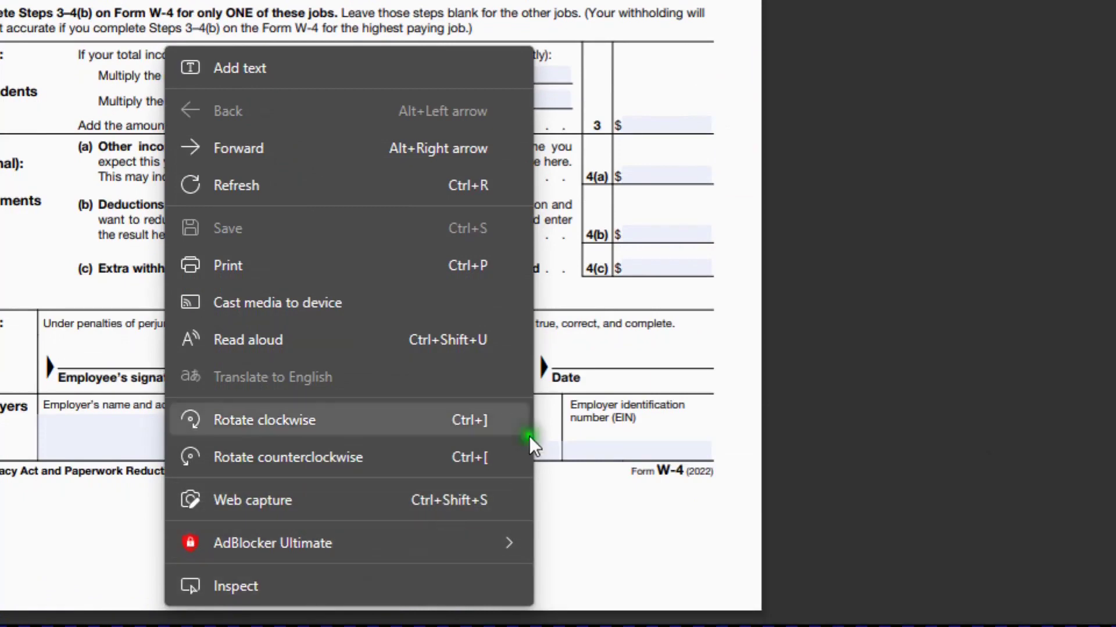
click(619, 213)
scroll(256, 112, up, 7)
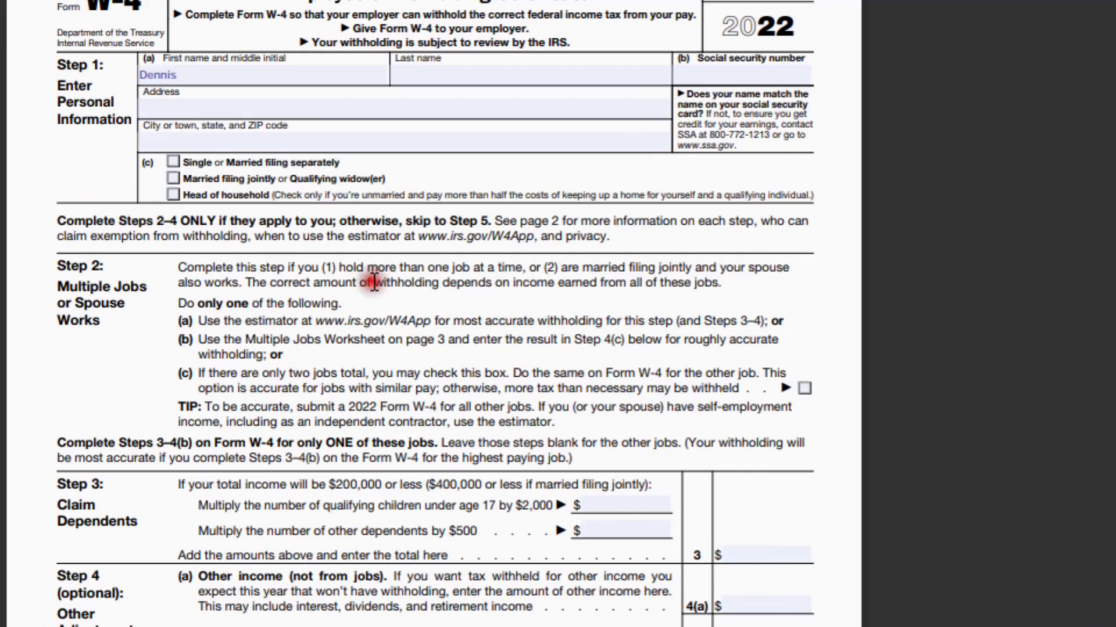
Select 'withholding' in Step 2, run a Bing web search for it, then close the results tab
drag(374, 283, 434, 284)
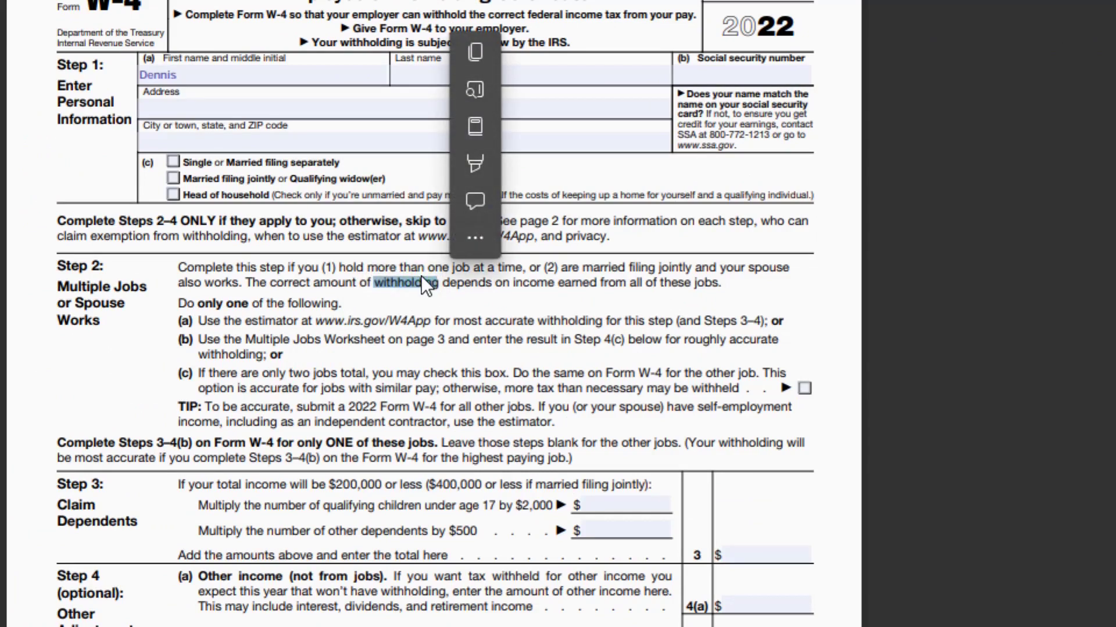
right_click(416, 279)
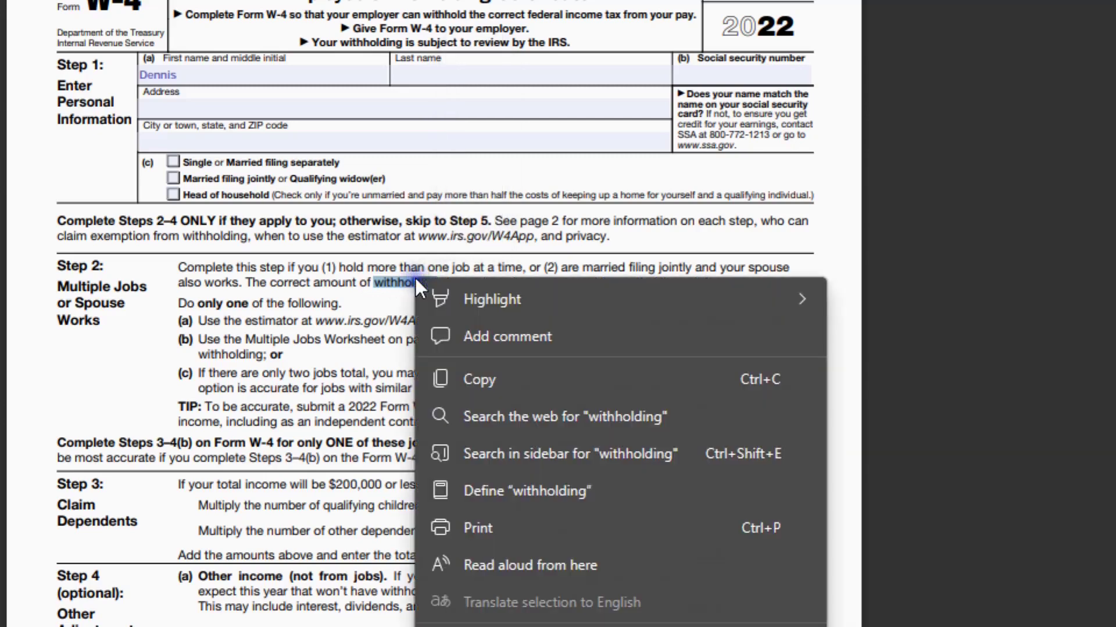
mouse_move(546, 301)
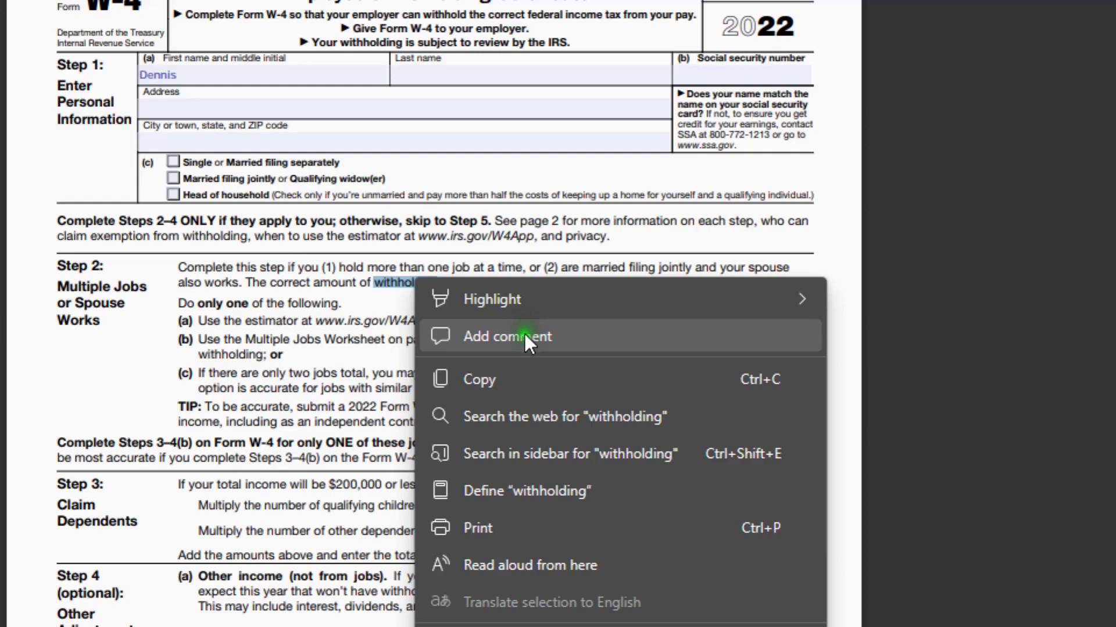
click(495, 416)
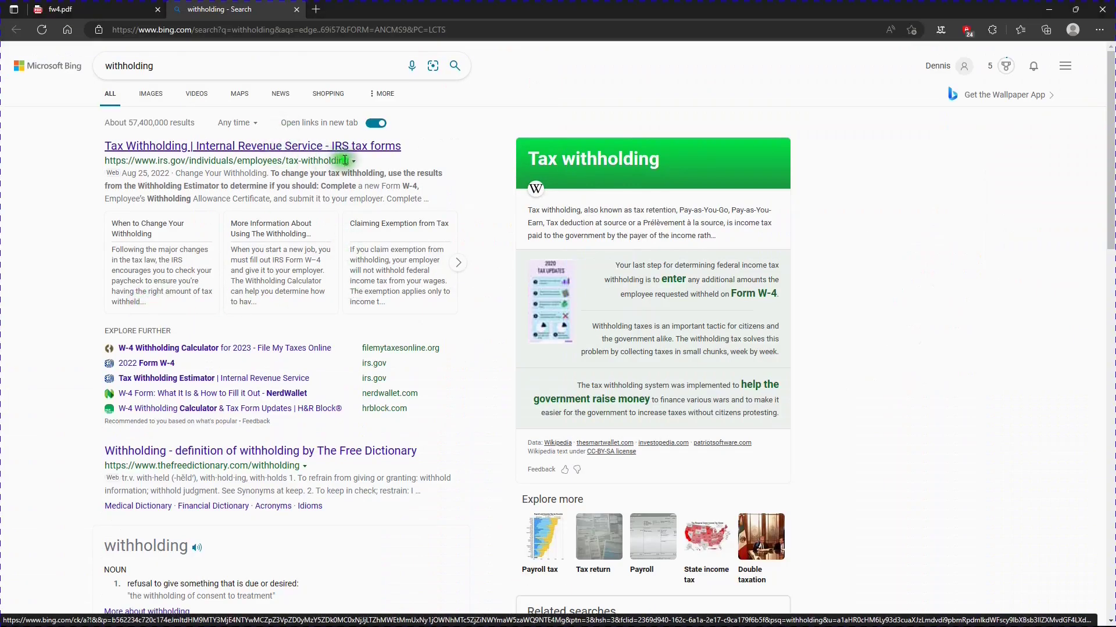
click(299, 10)
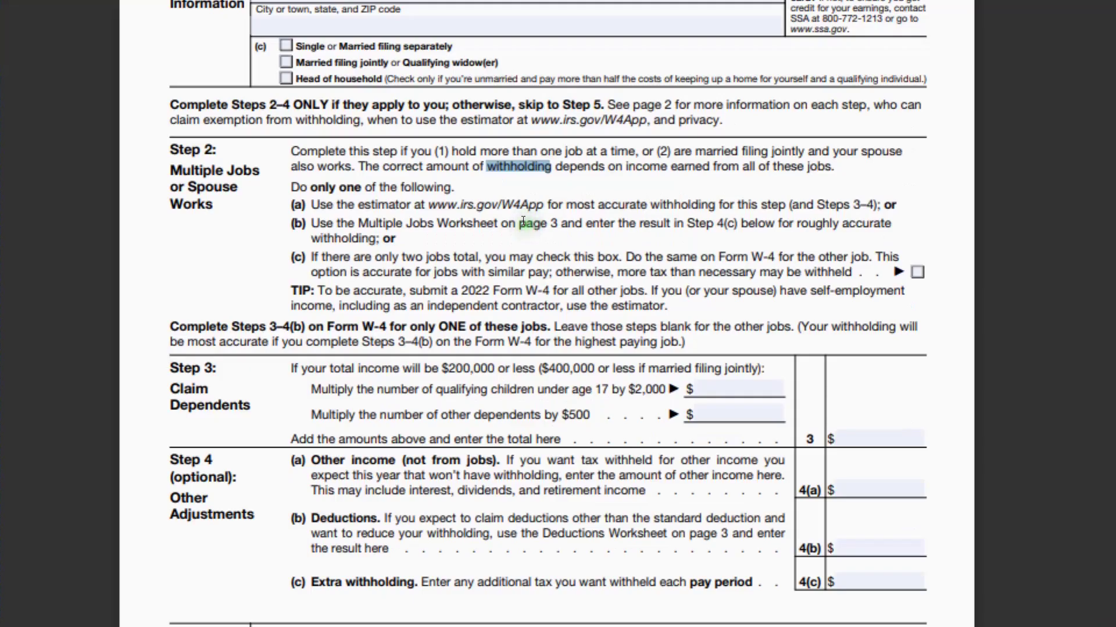
right_click(524, 165)
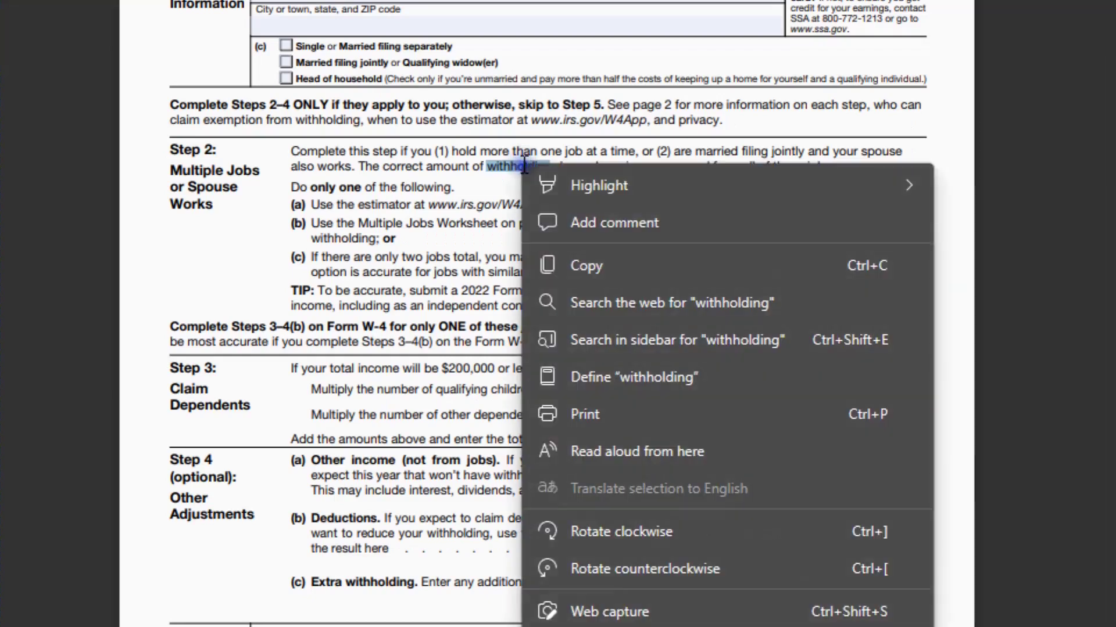
click(606, 337)
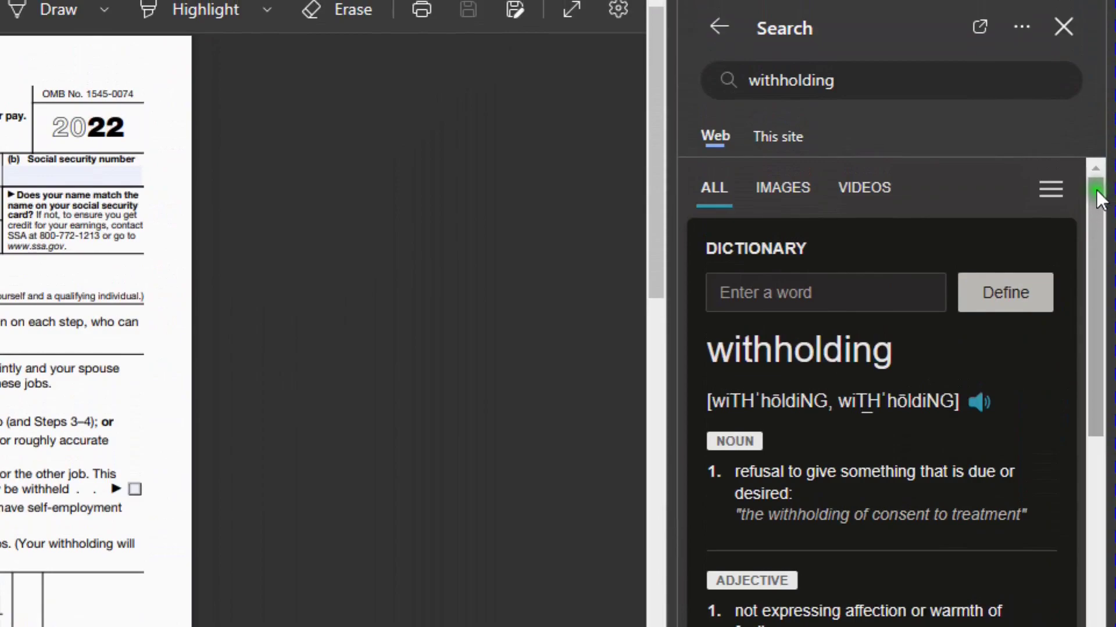
drag(1097, 191, 1095, 143)
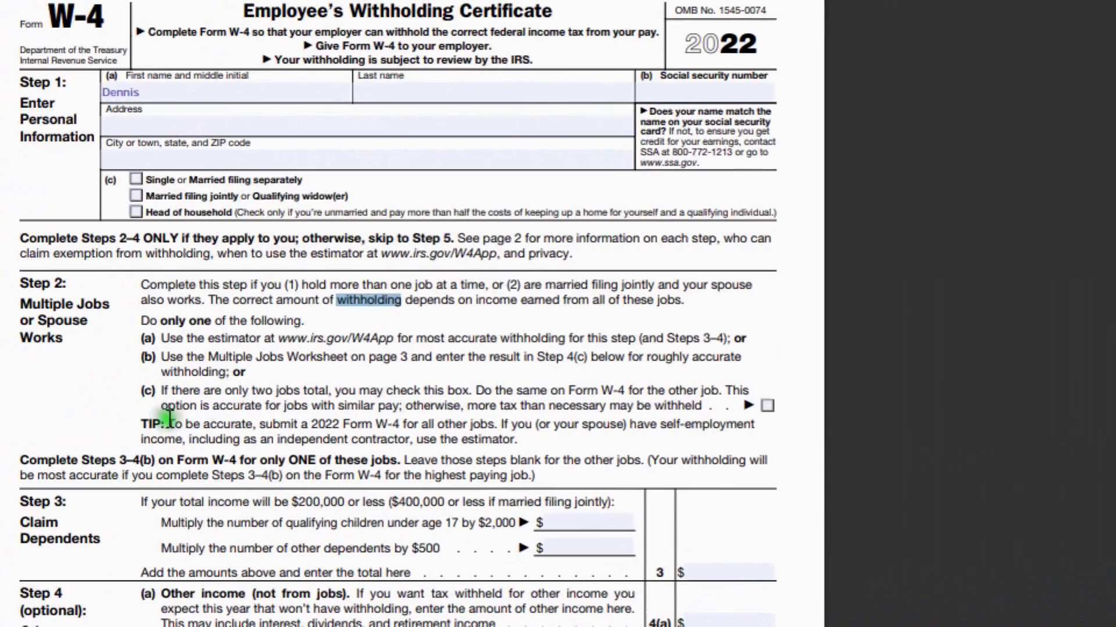
right_click(369, 301)
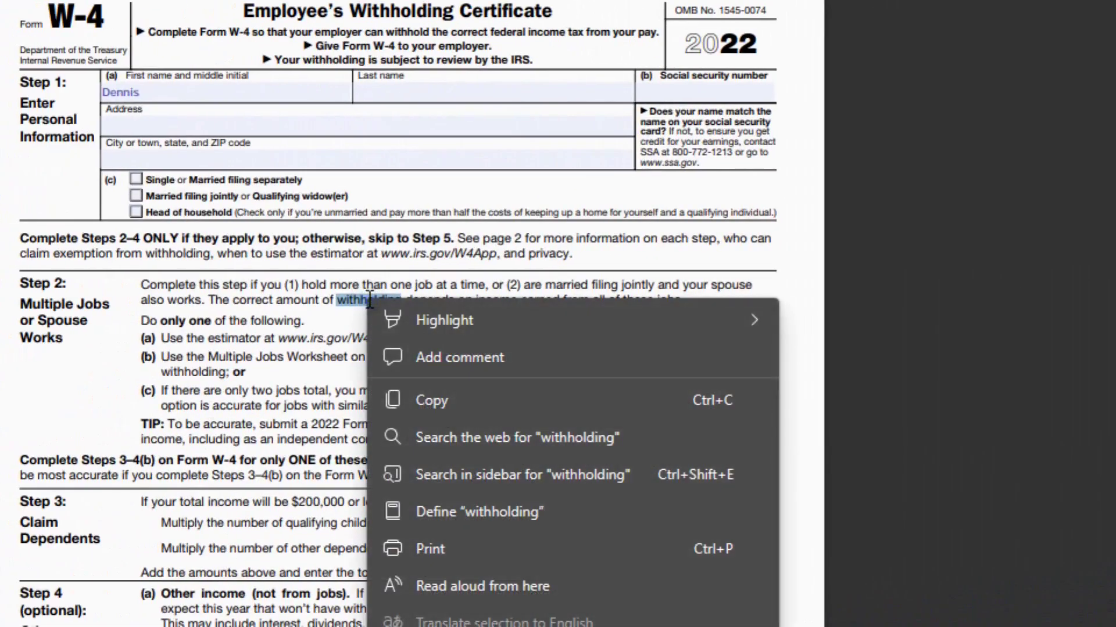
click(439, 512)
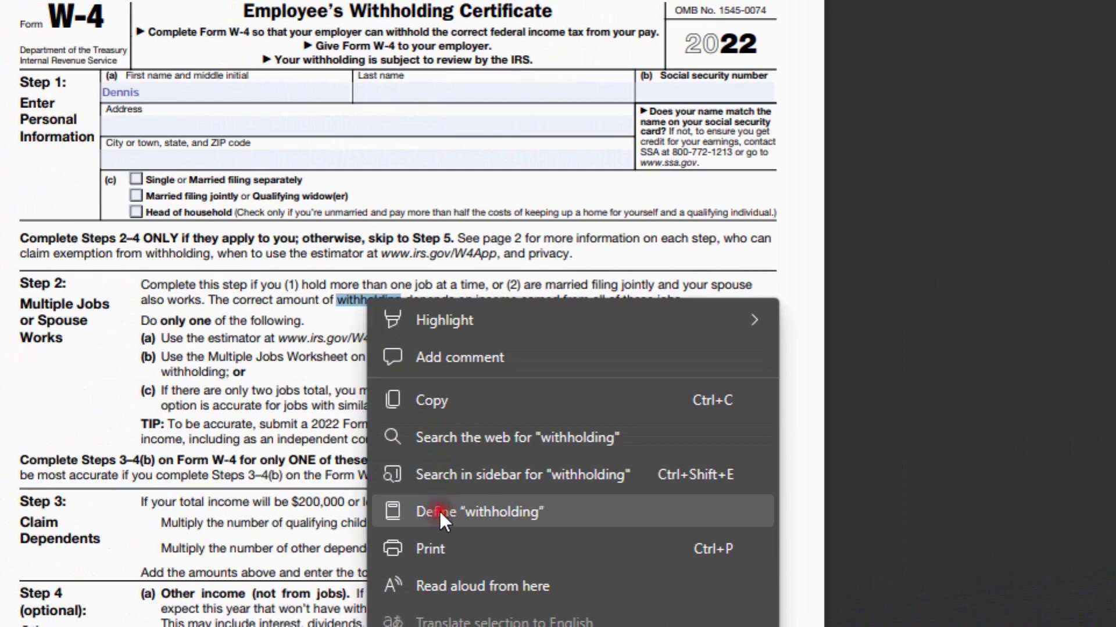
scroll(453, 511, down, 2)
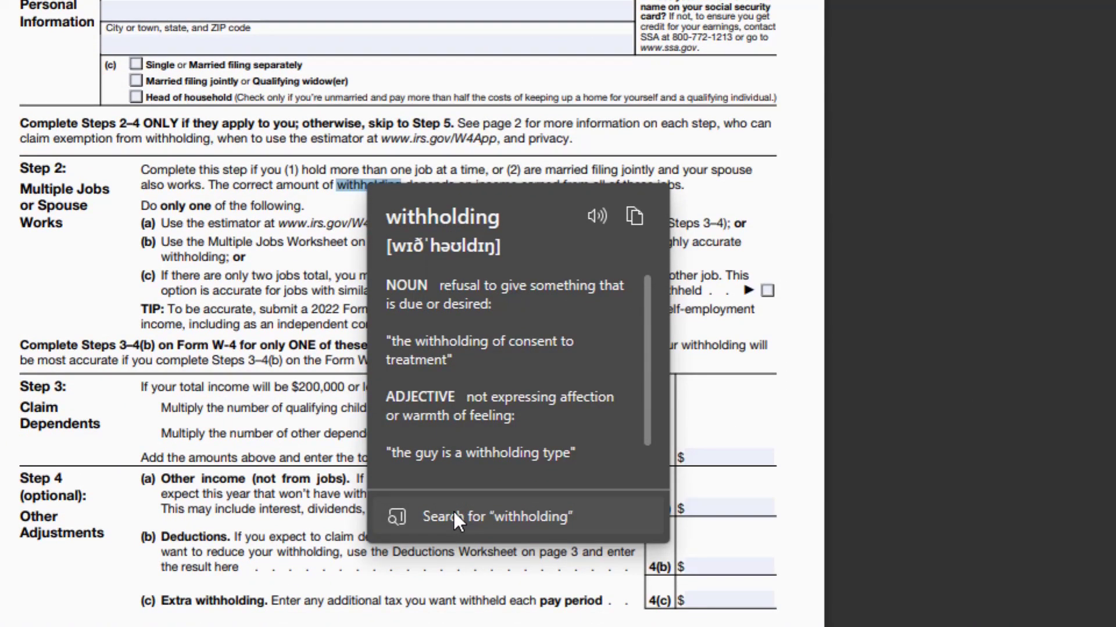
click(710, 217)
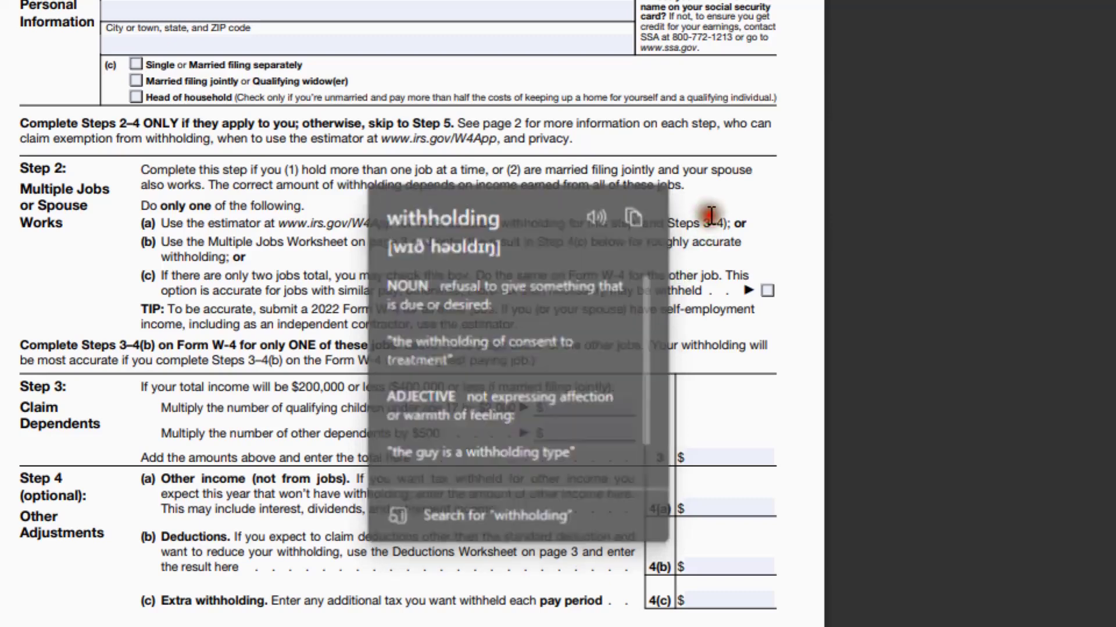
drag(336, 185, 396, 185)
click(352, 185)
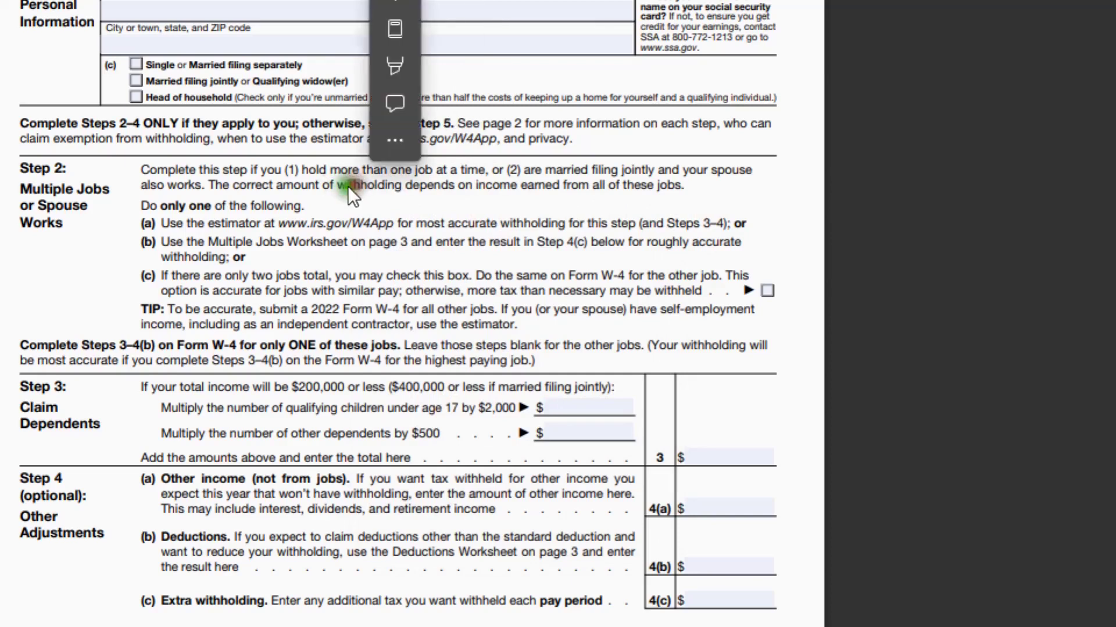
click(339, 182)
drag(338, 185, 395, 185)
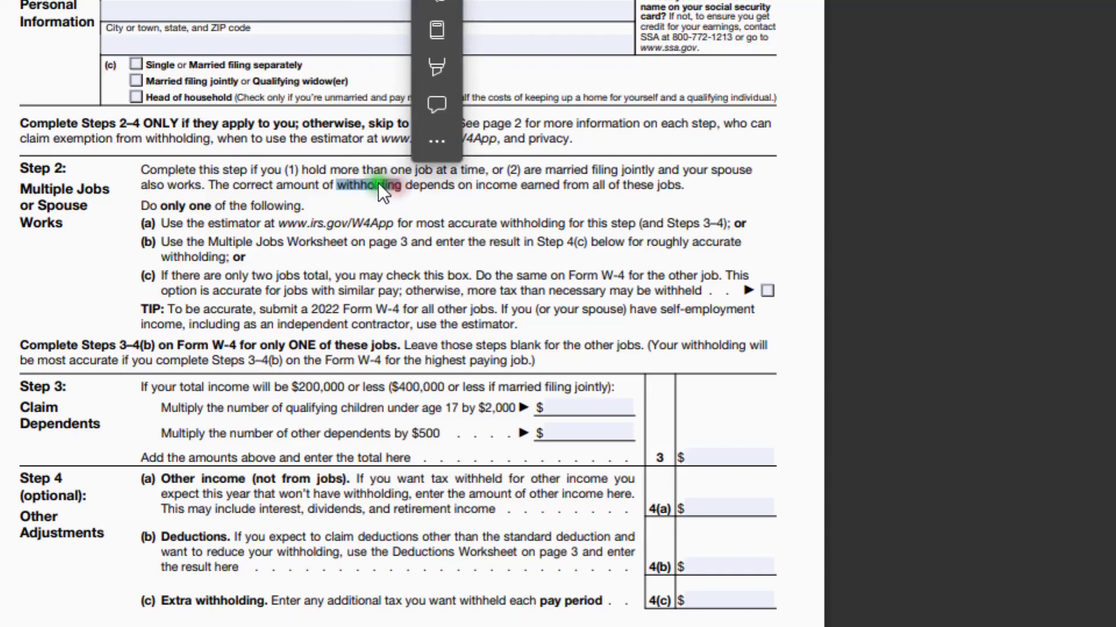
right_click(378, 182)
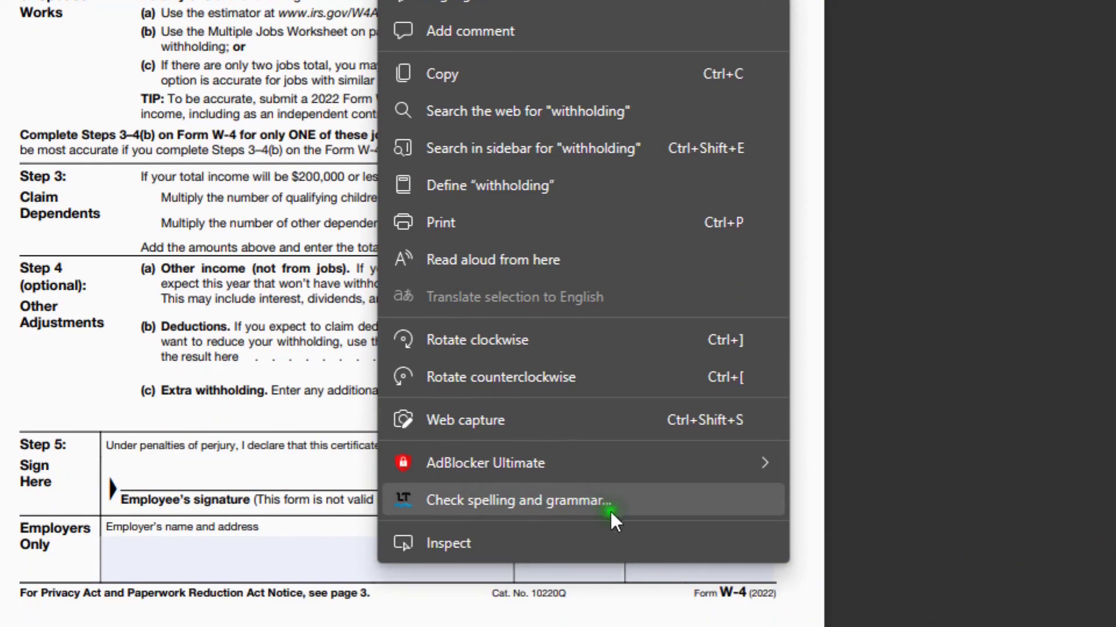
click(951, 433)
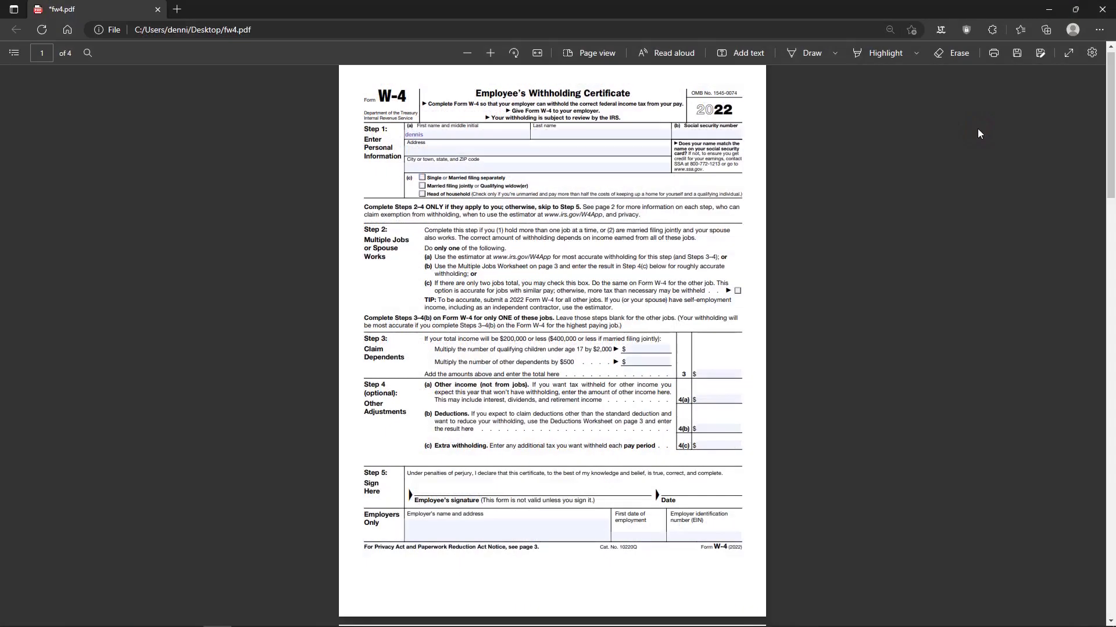